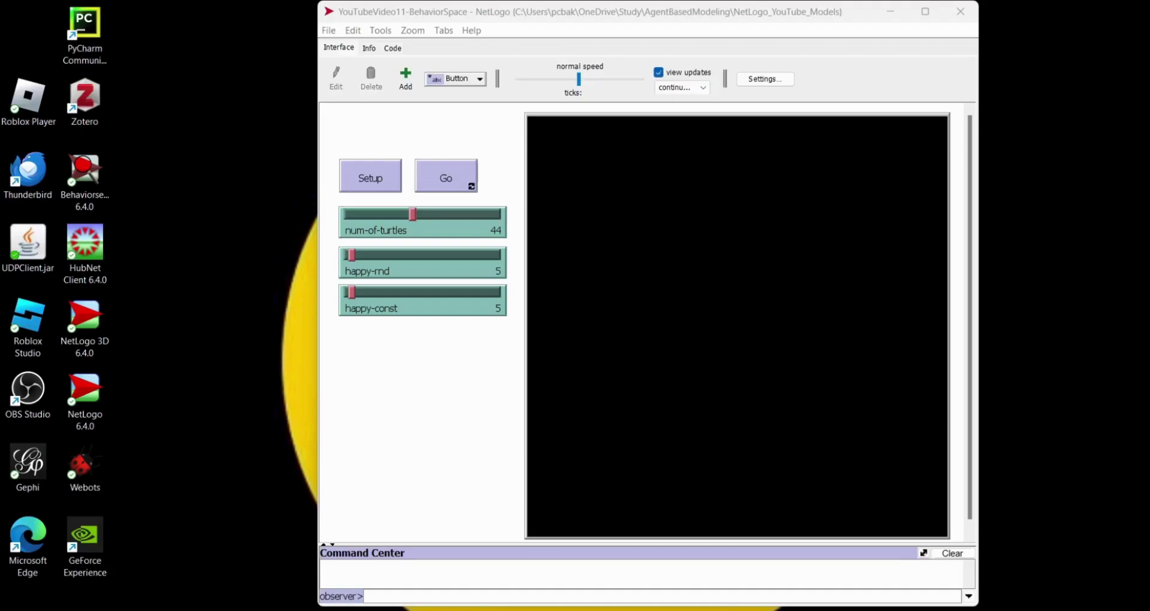
Turn the NetLogo model's run speed down toward slower
left_click_drag(578, 79, 546, 80)
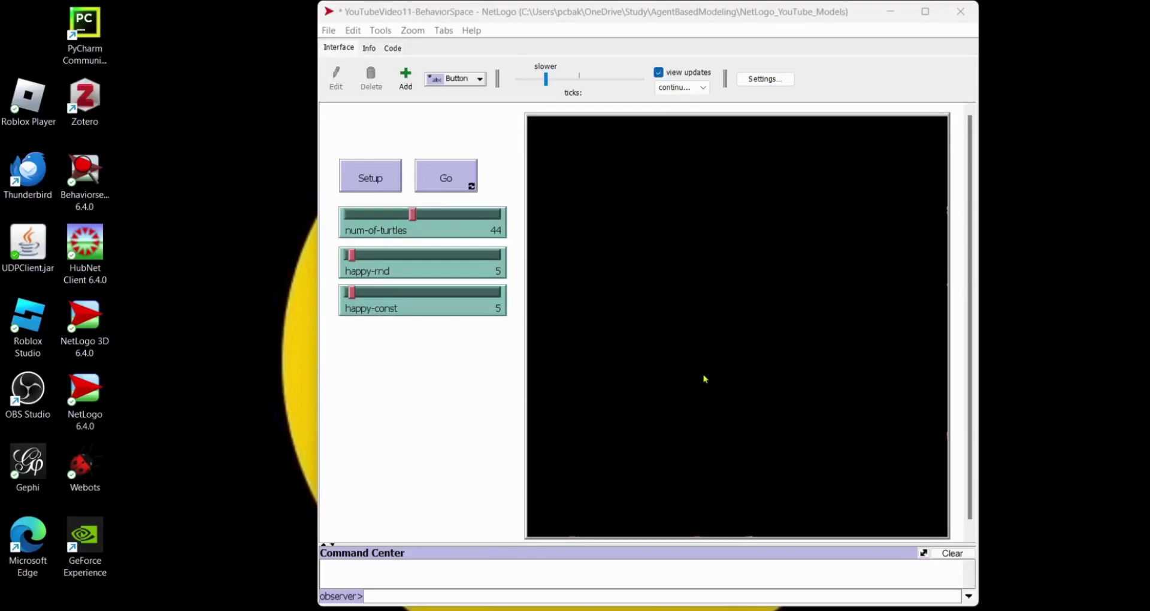
left_click(393, 49)
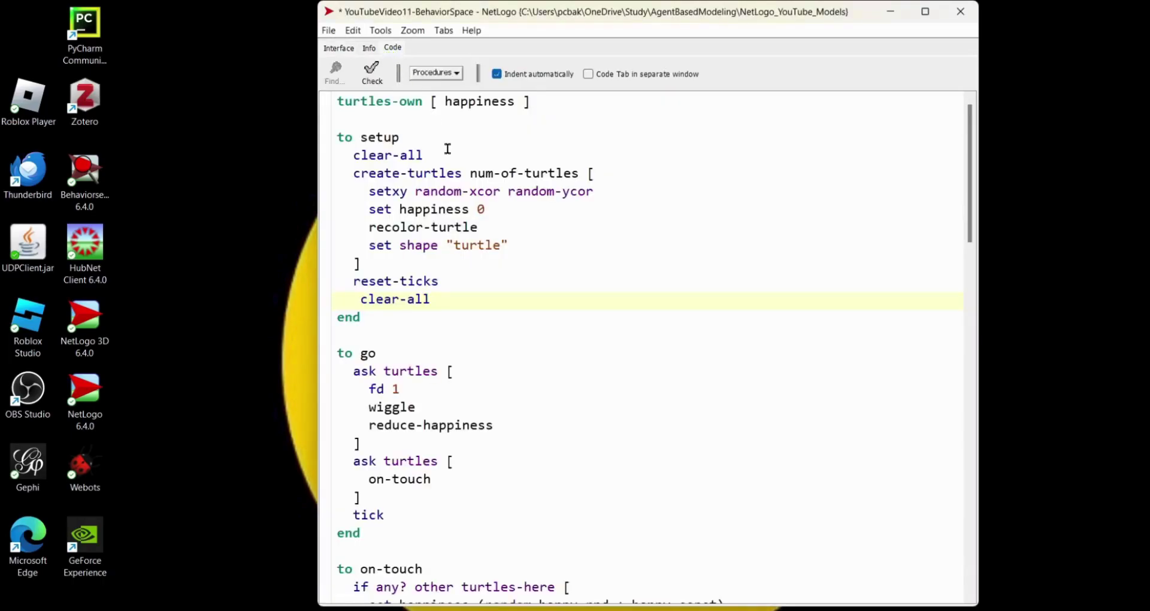
left_click_drag(337, 103, 548, 500)
left_click(534, 355)
double_click(474, 103)
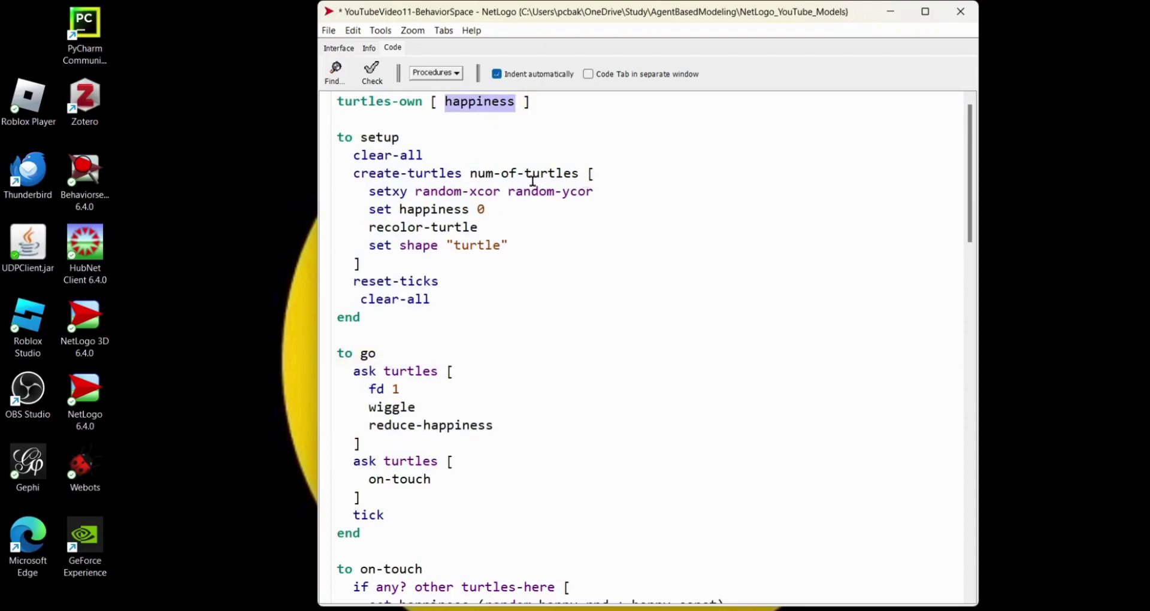
left_click_drag(471, 174, 578, 173)
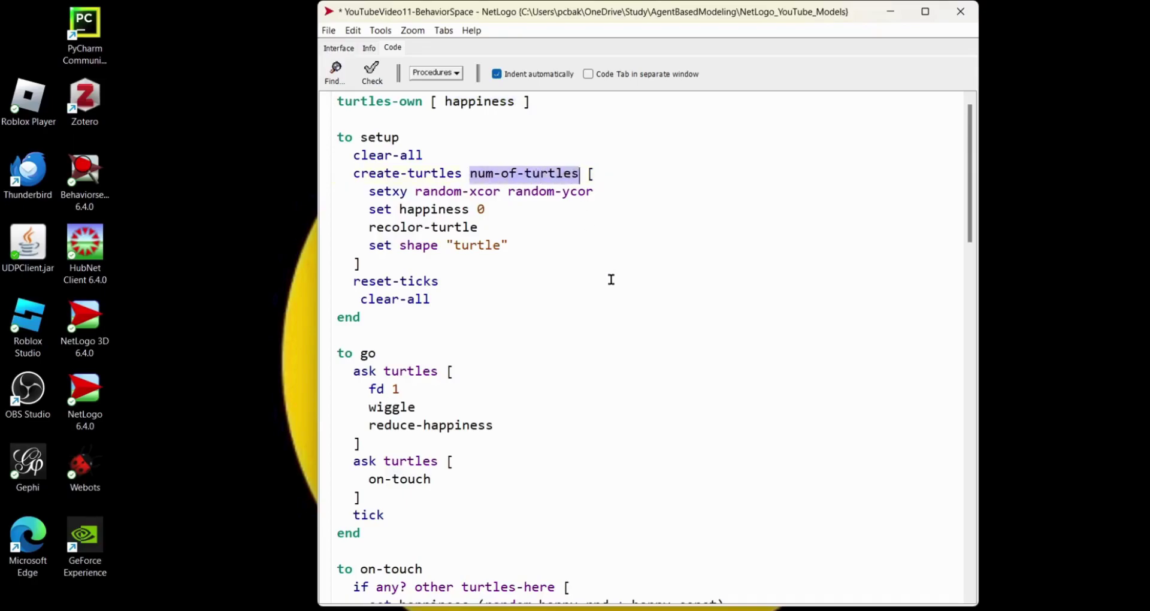
scroll(611, 278, "down", 3)
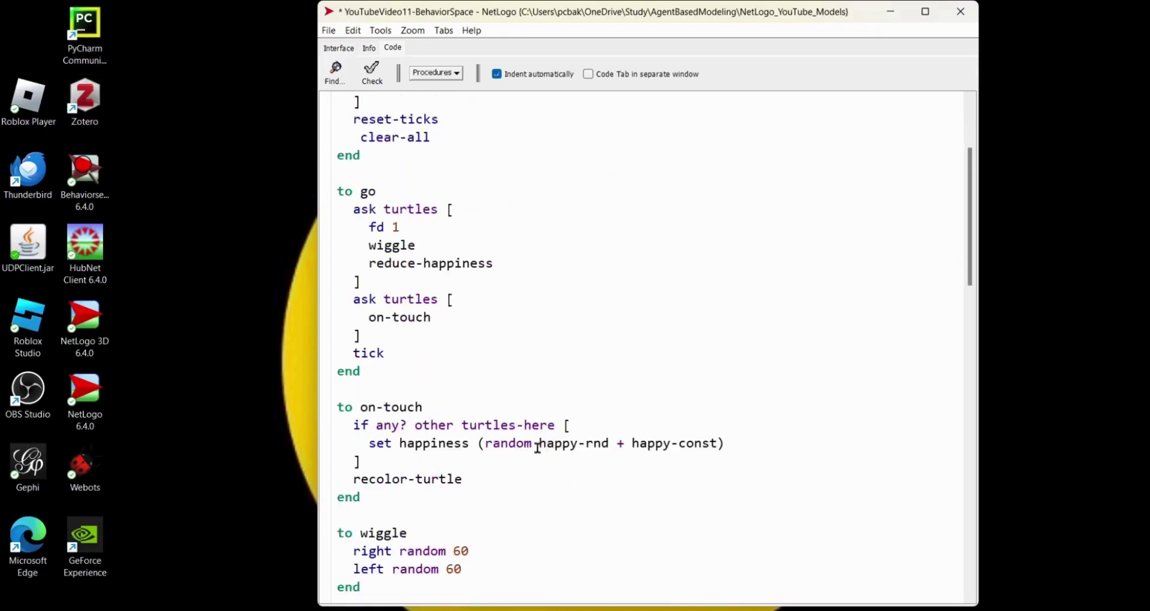
left_click_drag(538, 446, 609, 447)
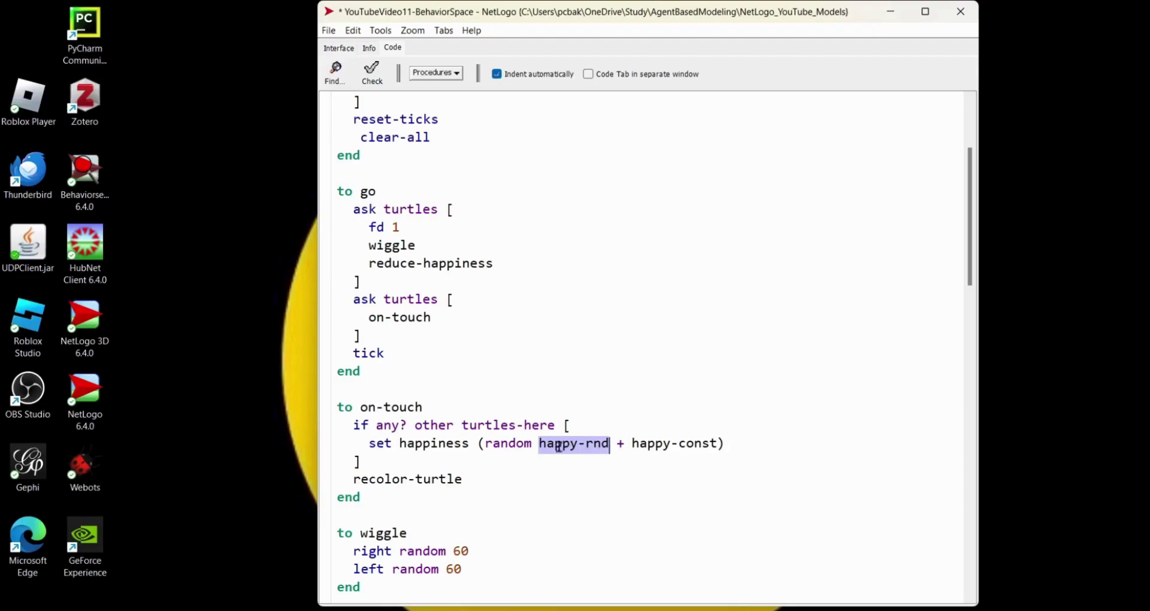
left_click(632, 443)
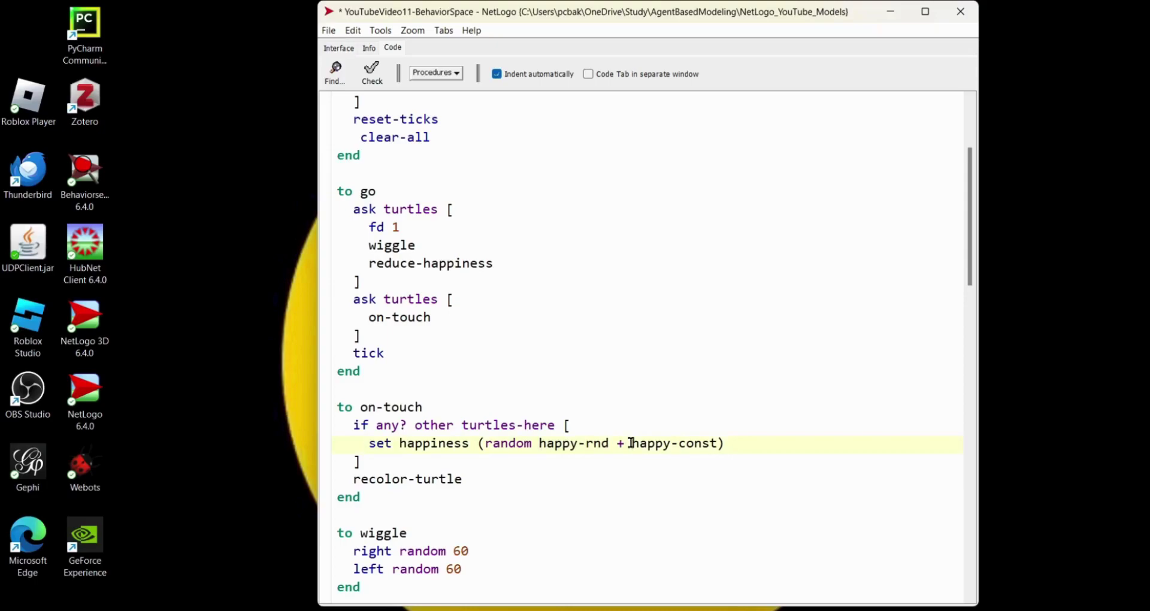
left_click_drag(631, 443, 717, 443)
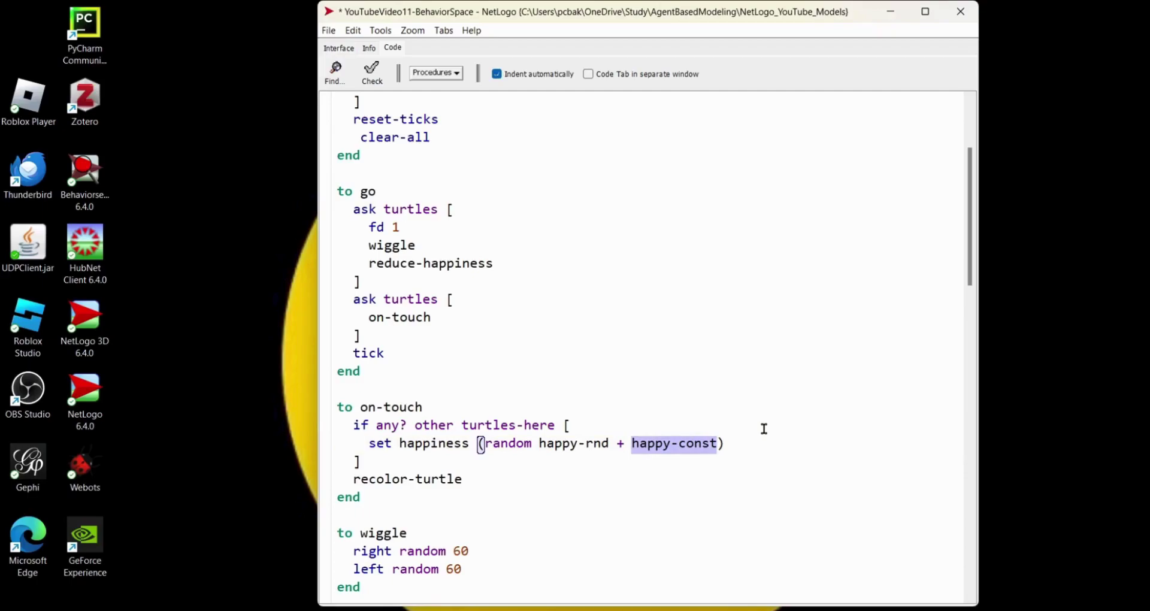
left_click(554, 443)
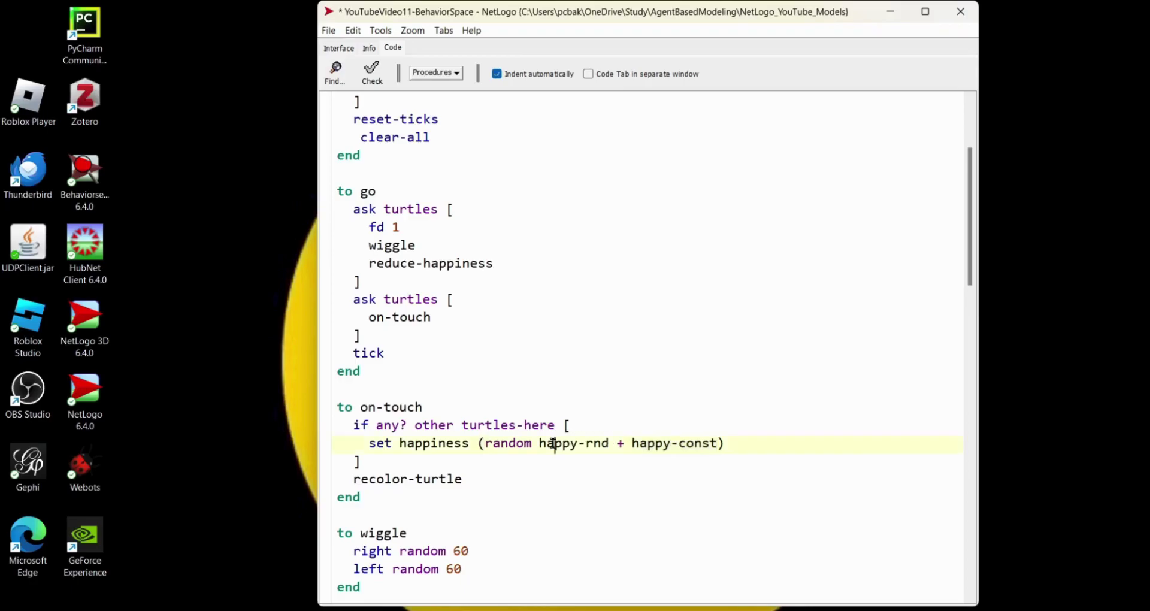
scroll(593, 264, "up", 3)
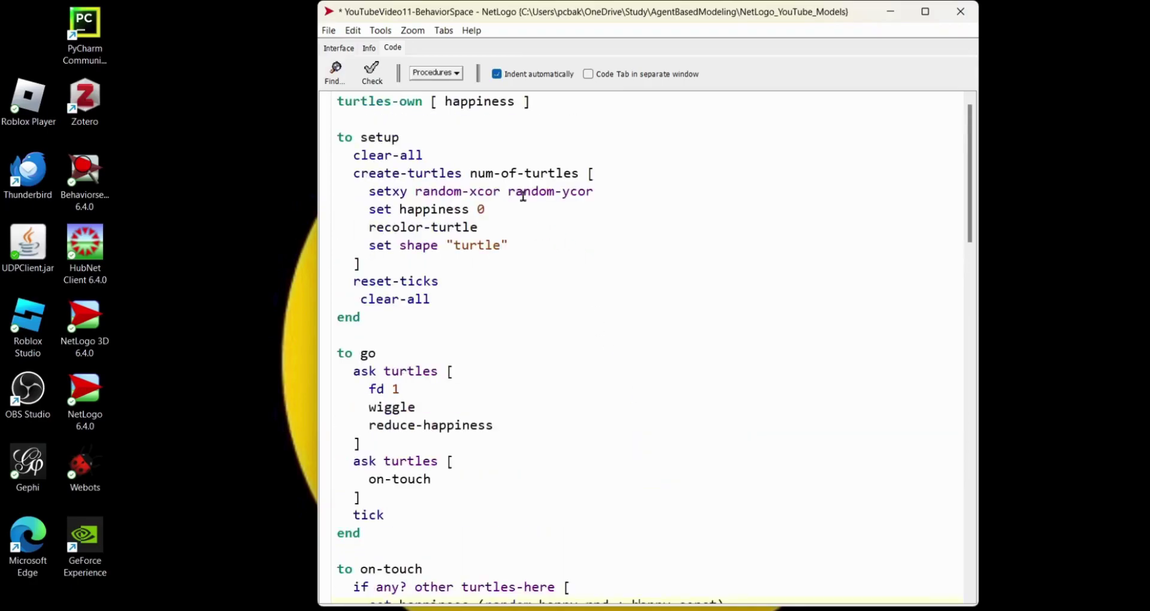
left_click(479, 173)
Reset the model to tick 0 with Setup and open the BehaviorSpace experiment manager
left_click(339, 50)
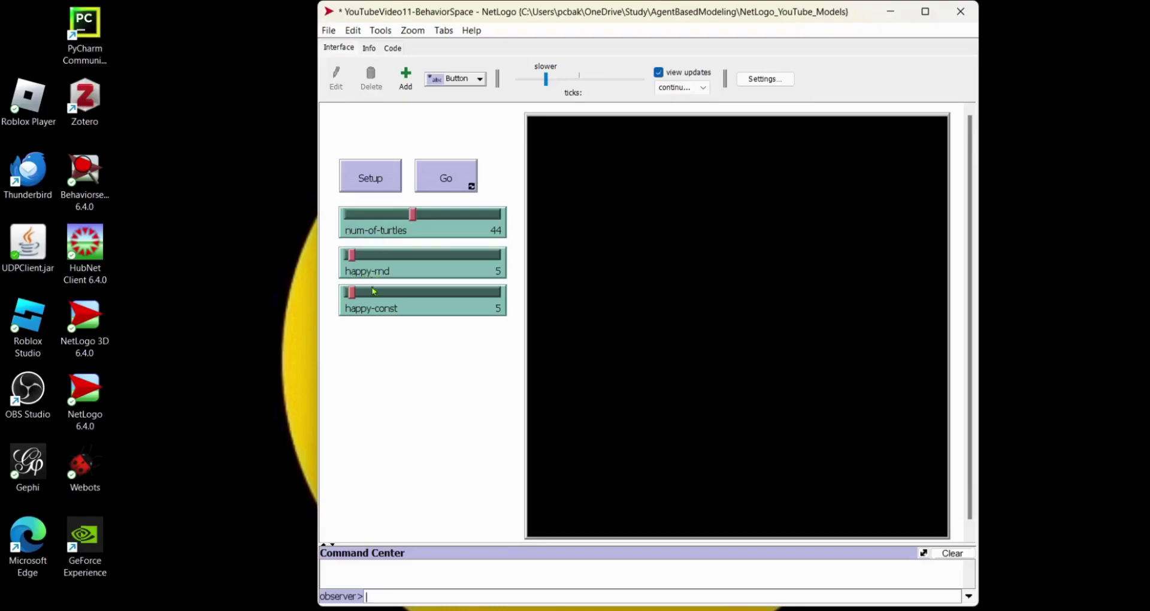
left_click(455, 189)
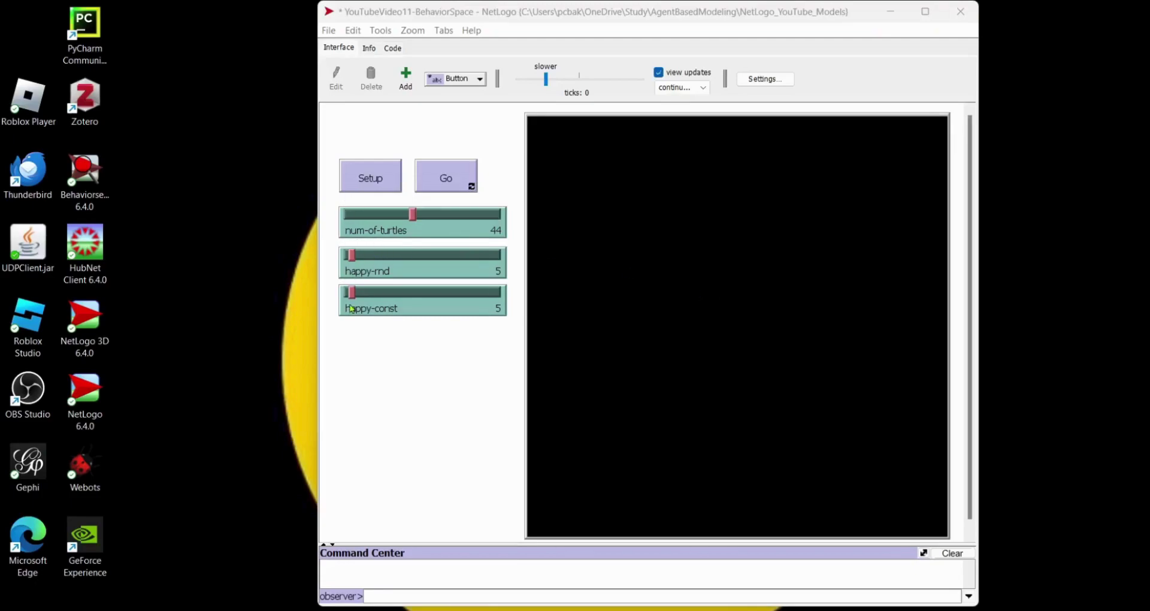
left_click(377, 31)
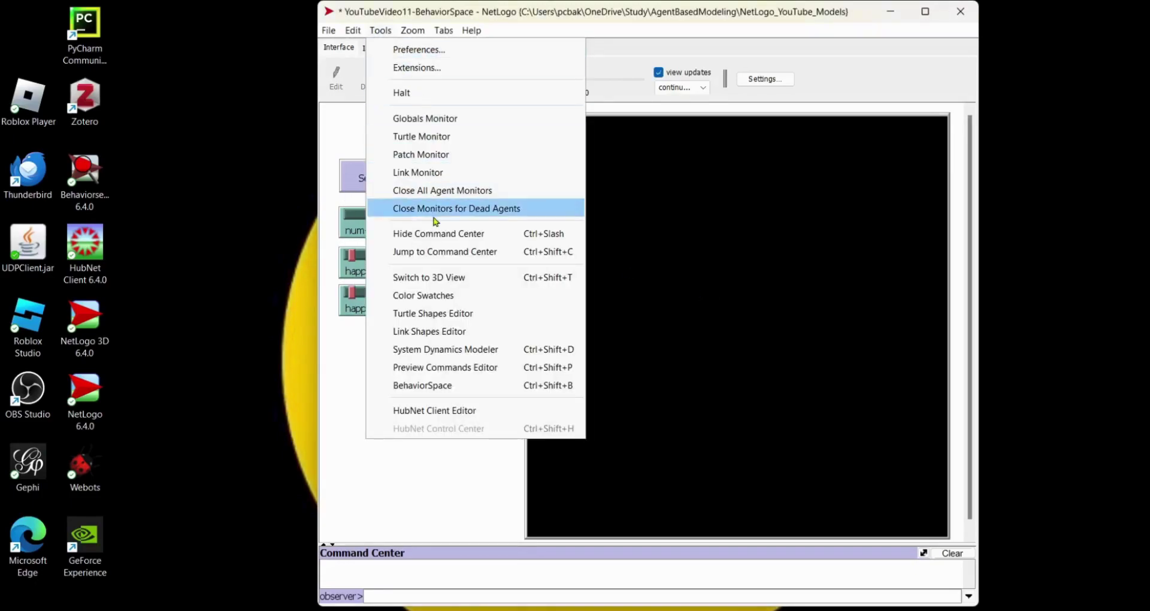
left_click(437, 386)
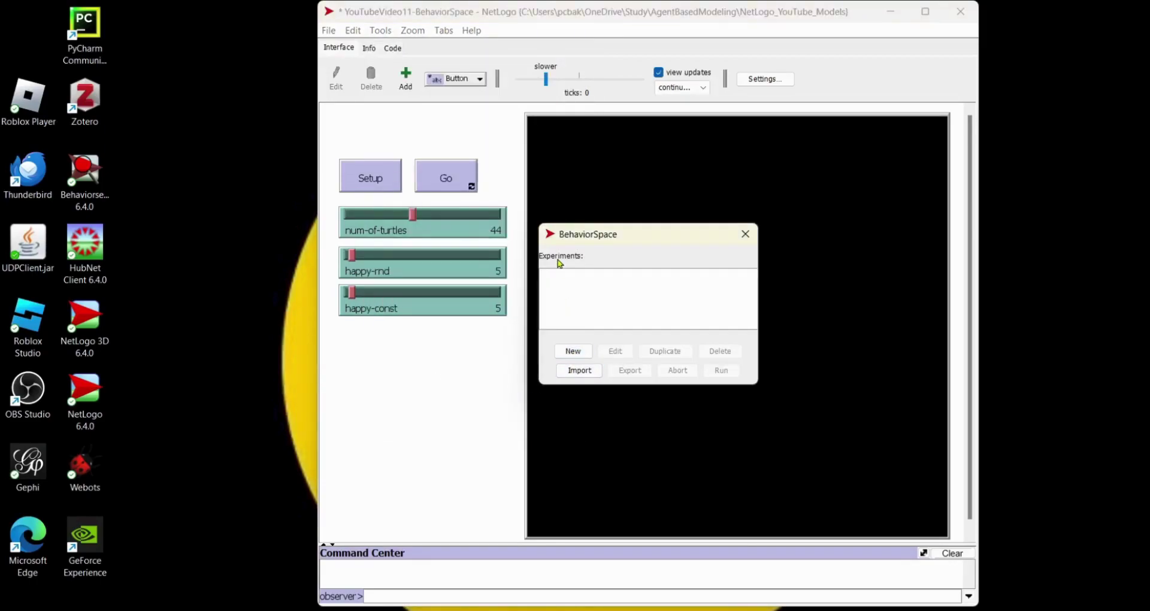
Create a new experiment and add values 25 and 50 to the happy-rnd line
left_click(579, 355)
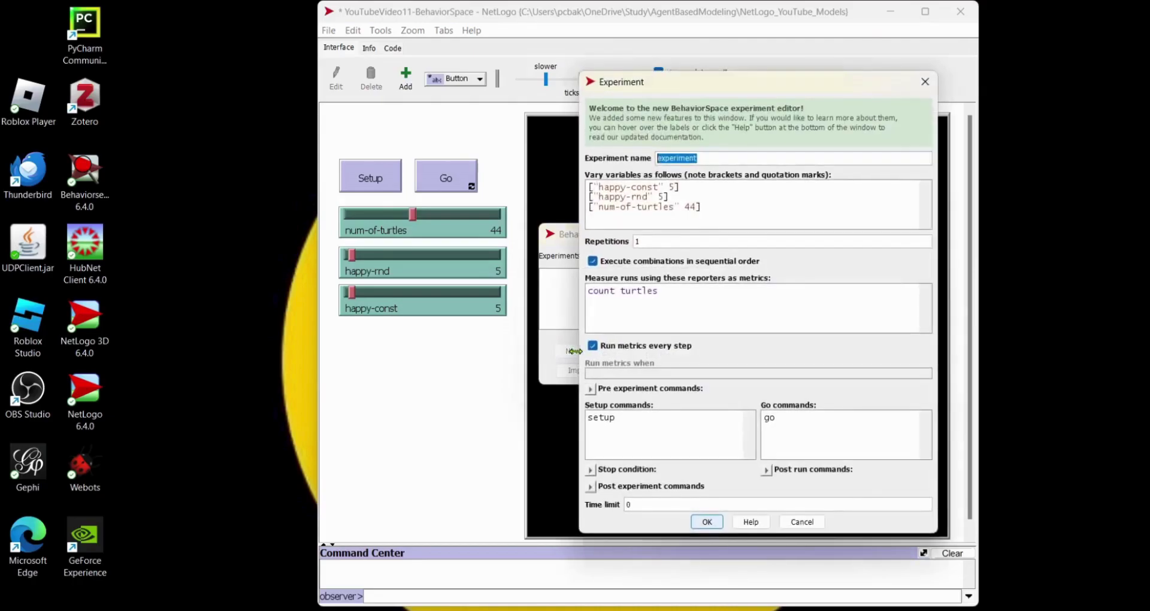
left_click_drag(589, 186, 706, 207)
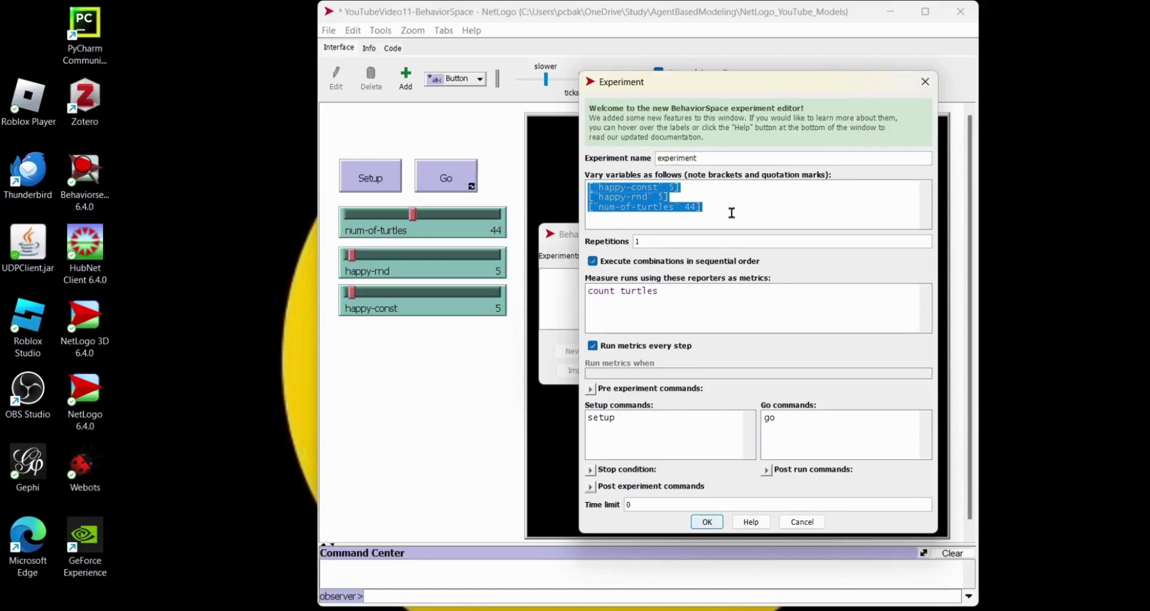
left_click(714, 211)
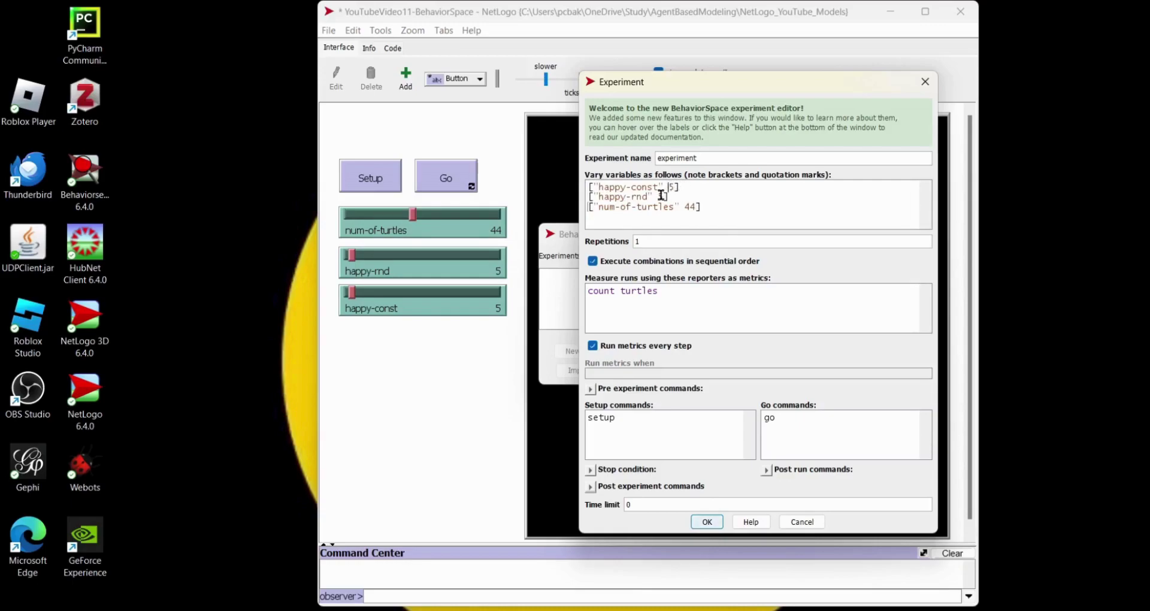
left_click(688, 207)
type("24")
type(" [")
type("50")
left_click(665, 197)
type("25 50")
Set num-of-turtles to 25 50 75, correct happy-const's first value to 5, and confirm 1 repetition
key("Down")
key("BackSpace")
key("BackSpace")
type("25 50 75")
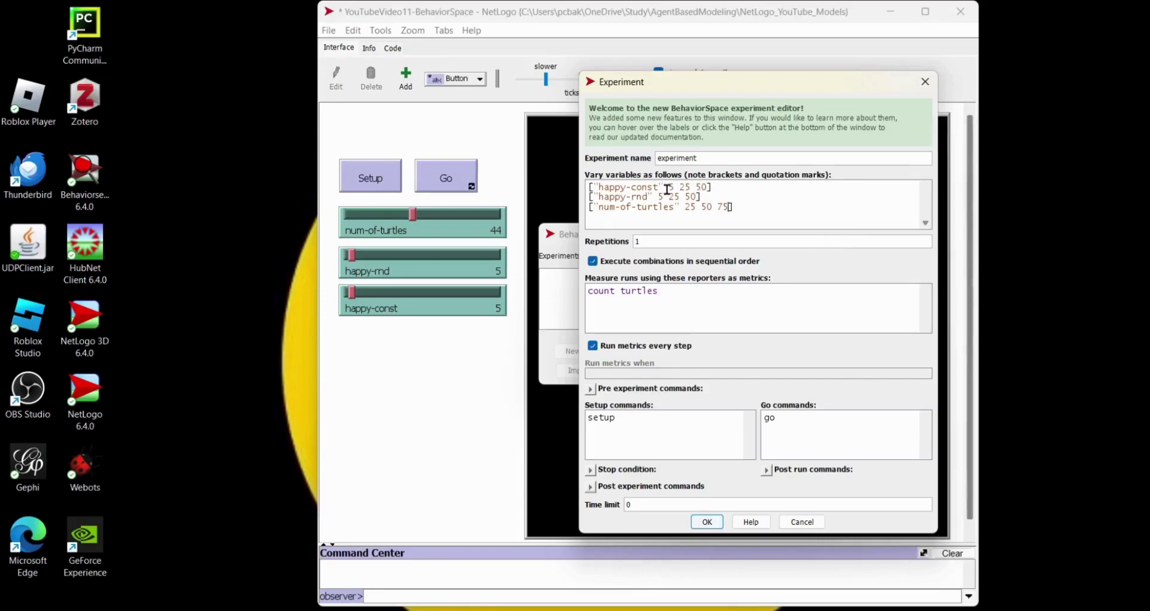
mouse_move(663, 190)
left_mouse_down()
mouse_move(713, 189)
mouse_move(676, 190)
left_mouse_up()
type("5")
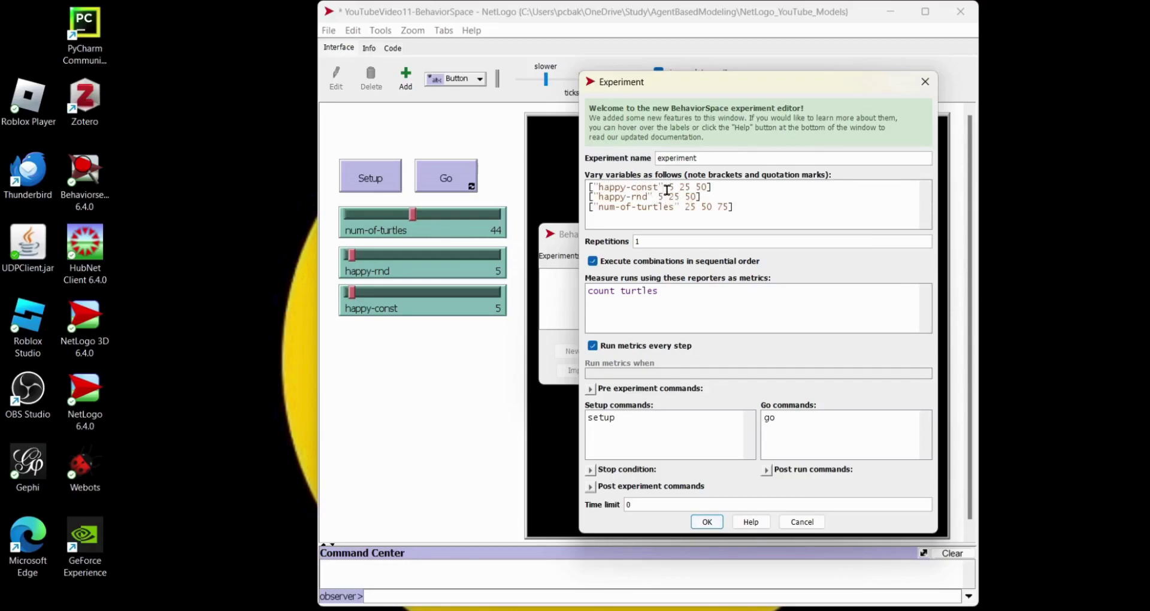
left_click(683, 187)
left_click(680, 240)
Change the metric to 'count turtles with [ happiness > 0 ]' and set the time limit to 200
left_click_drag(599, 196, 647, 196)
left_click(651, 240)
left_click(671, 292)
type("with [ happiness > 0")
type("]")
left_click(595, 434)
left_click(633, 502)
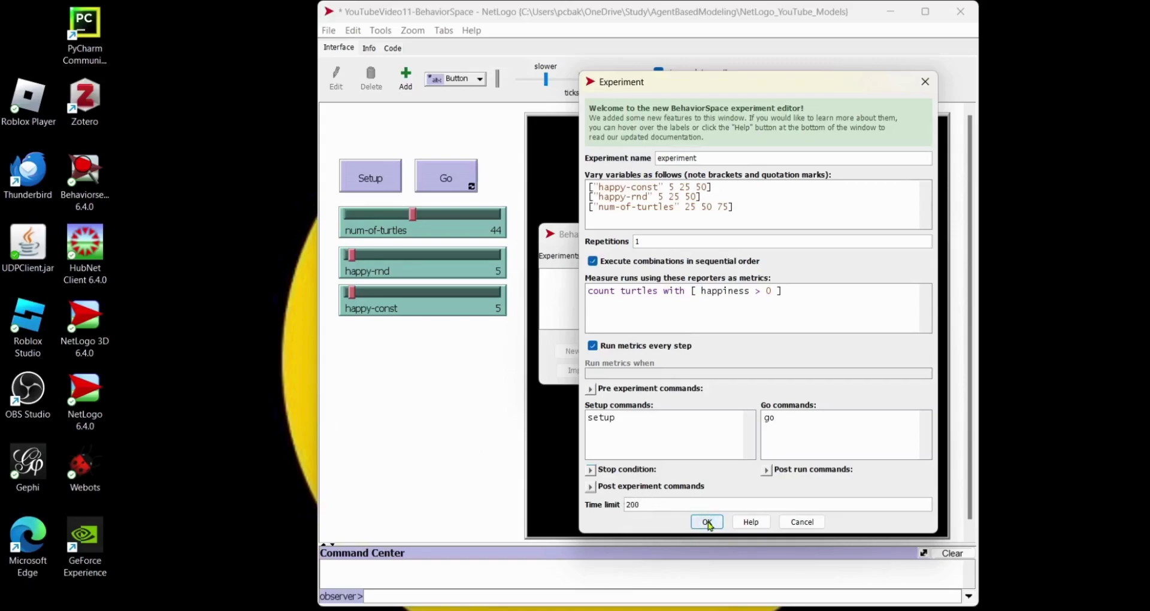
Save the experiment and run all 27 runs with spreadsheet output to the desktop
left_click(708, 524)
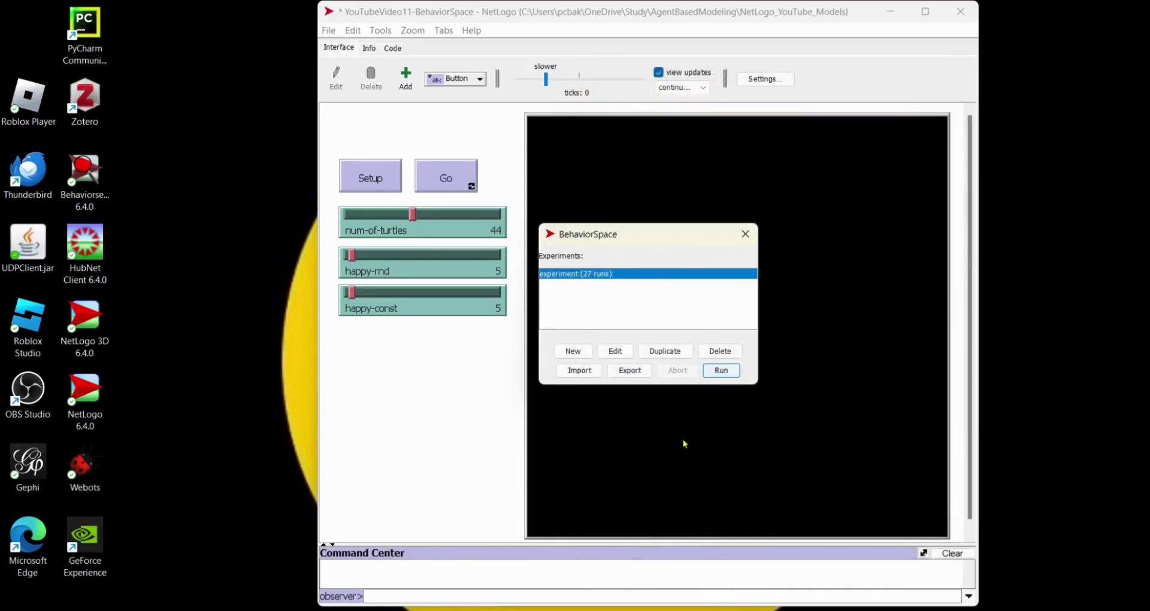
left_click(721, 371)
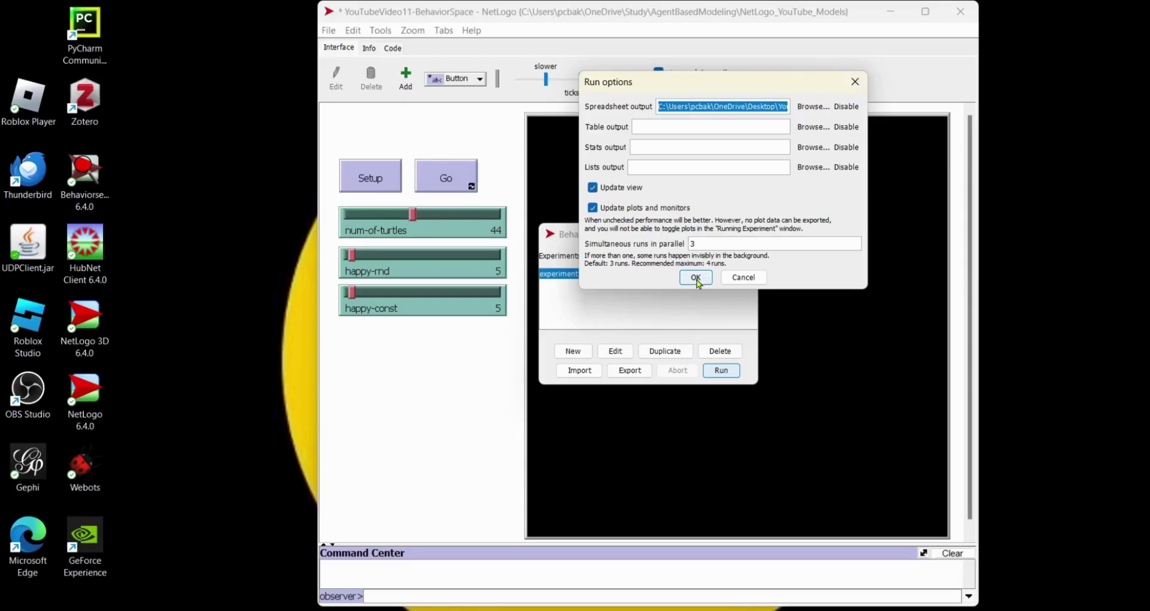
left_click(696, 278)
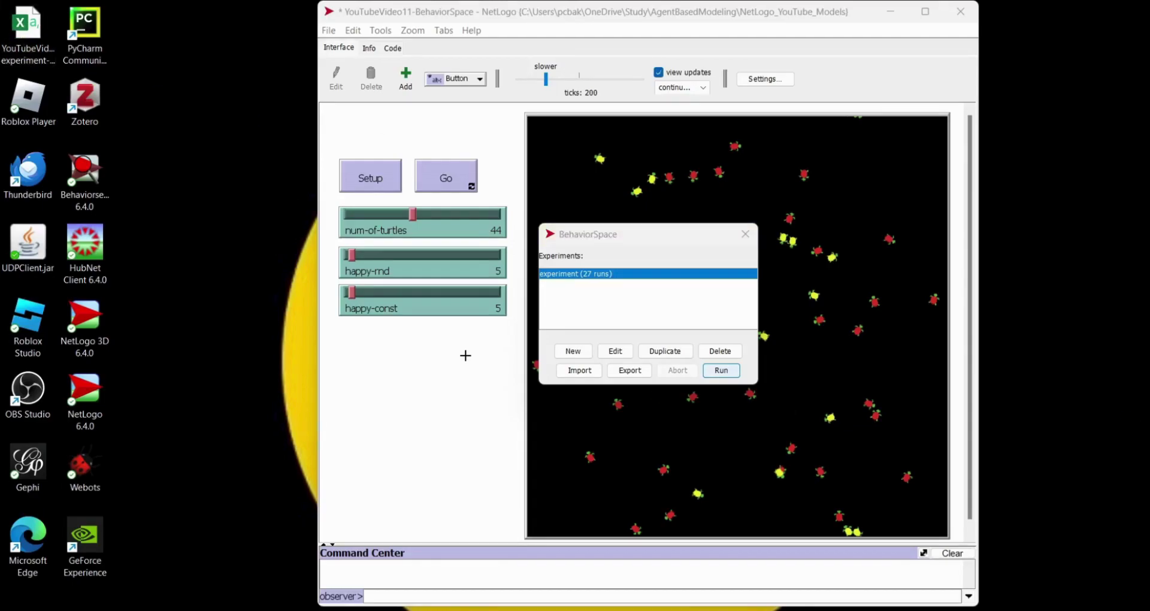
Open the BehaviorSpace results spreadsheet in Excel with default data conversions and view it from row 1
double_click(27, 33)
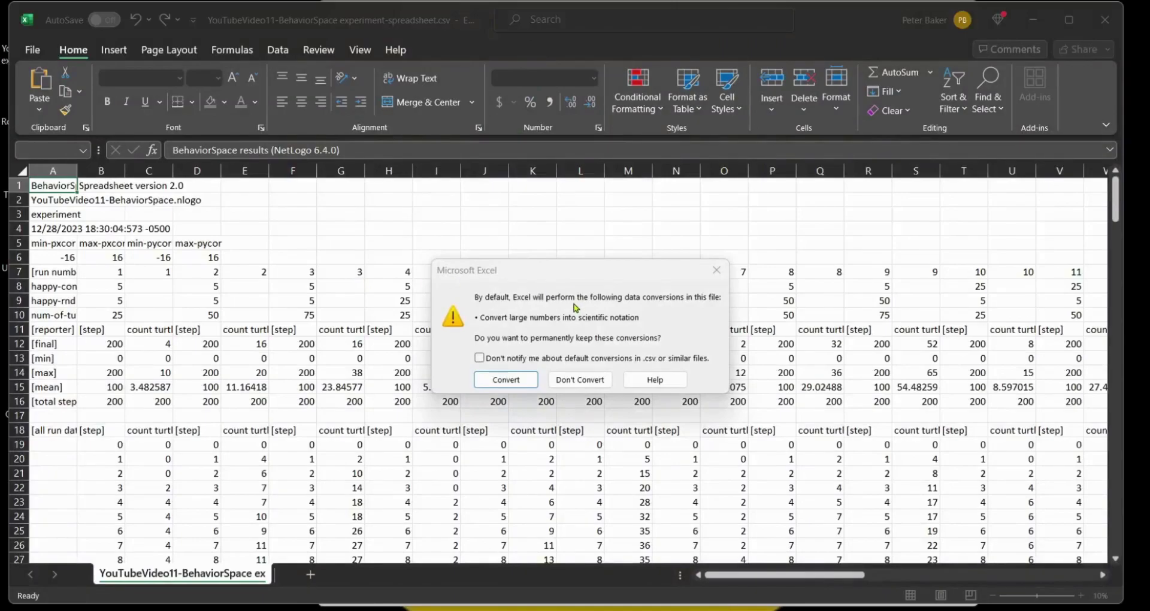
left_click(507, 381)
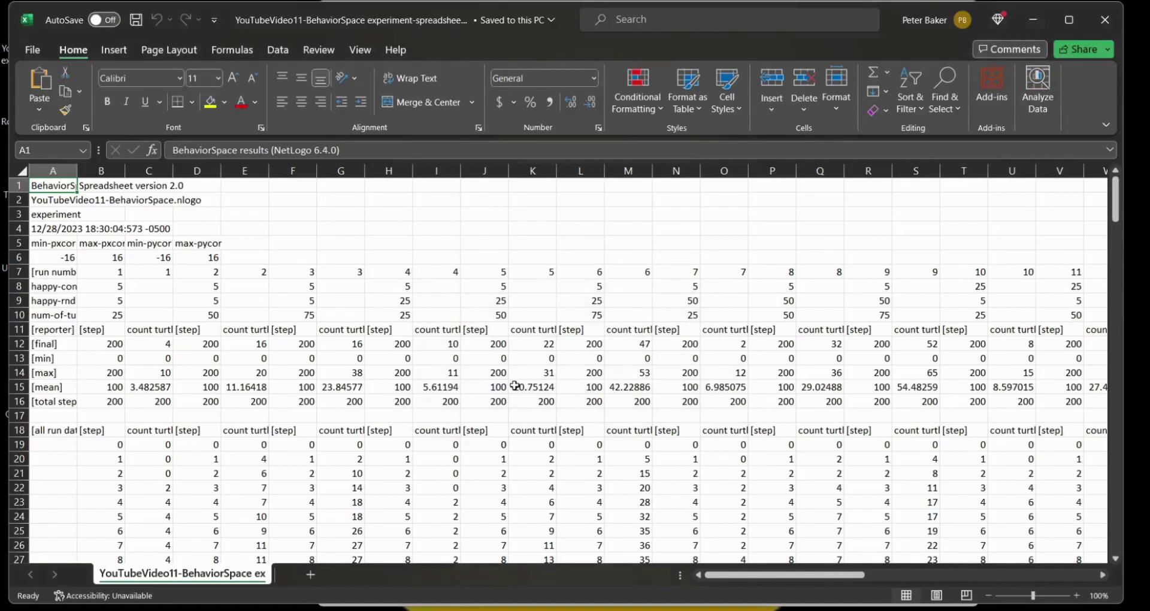
scroll(341, 326, "down", 1)
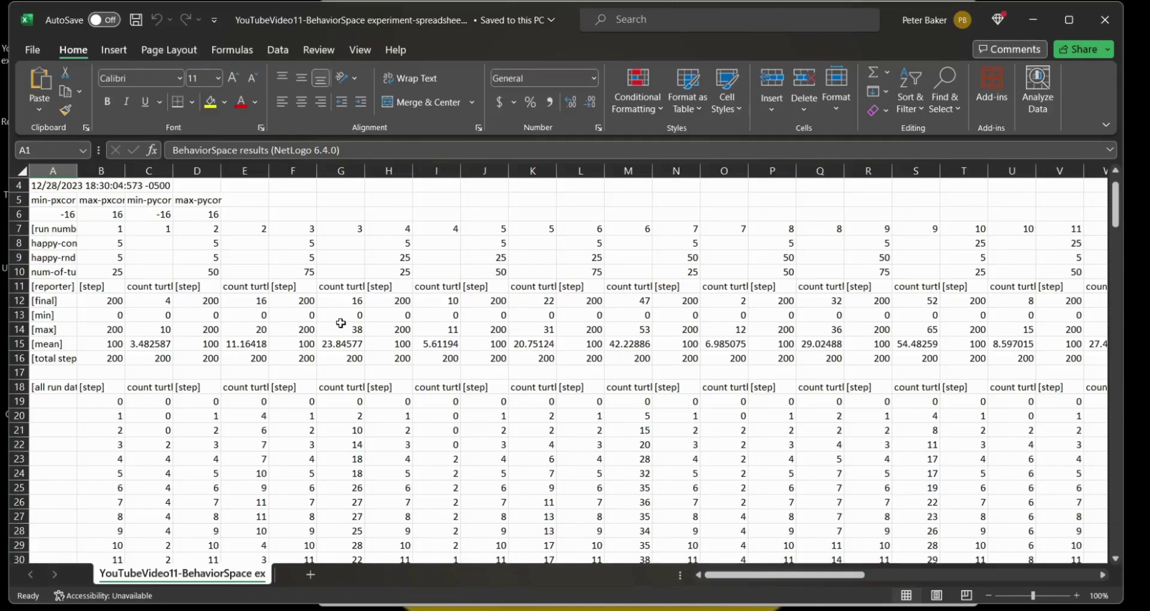
scroll(138, 296, "up", 1)
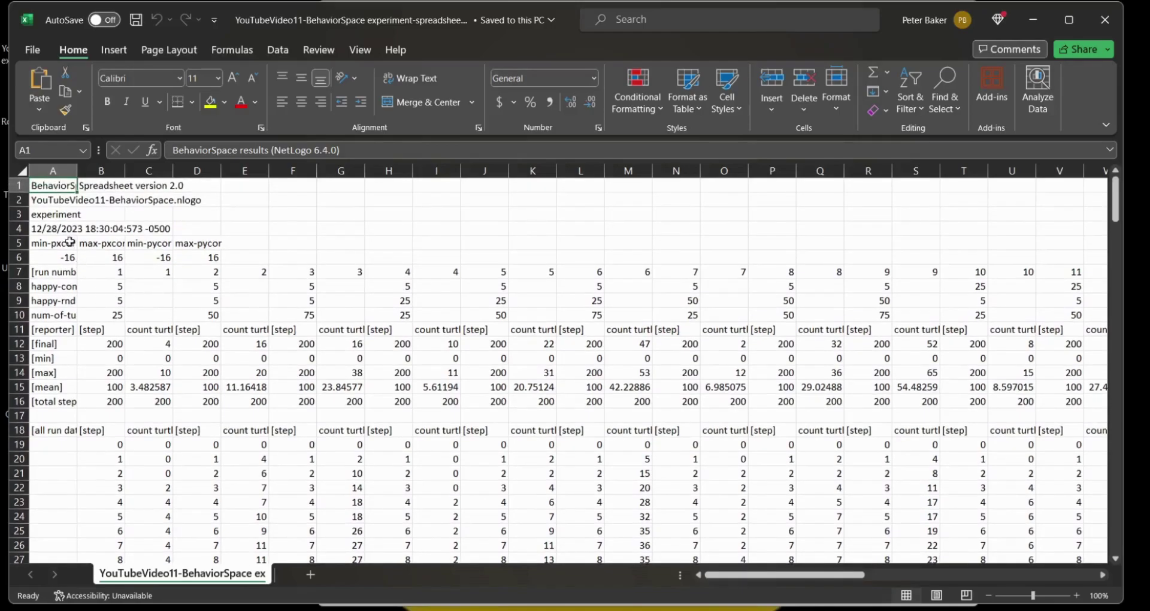
Turn on Wrap text for every cell in the worksheet
left_click(21, 170)
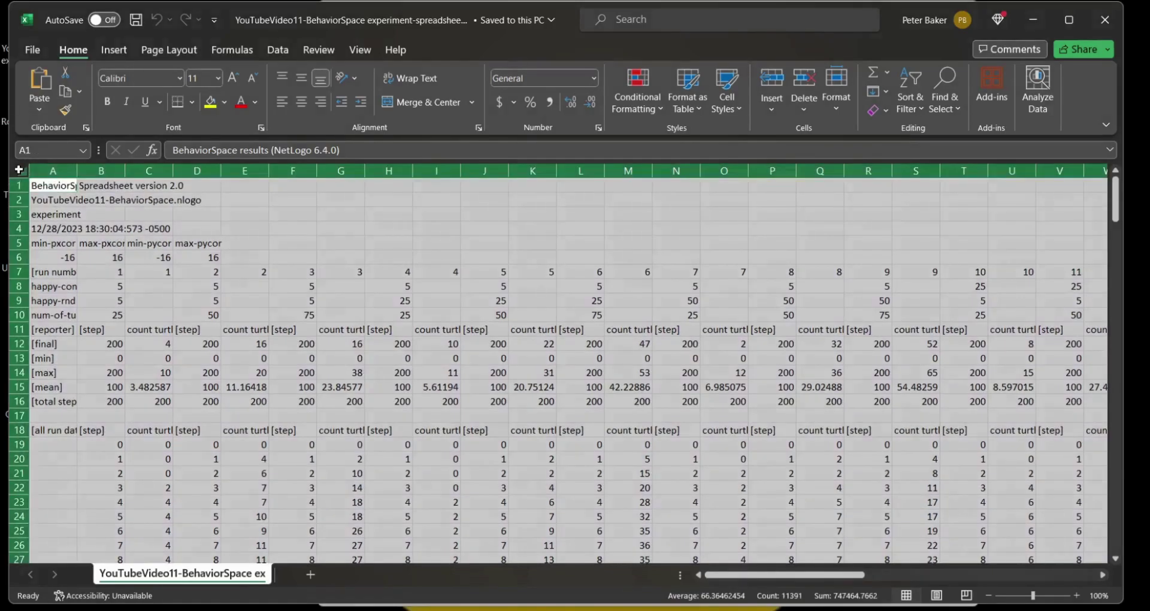
right_click(17, 169)
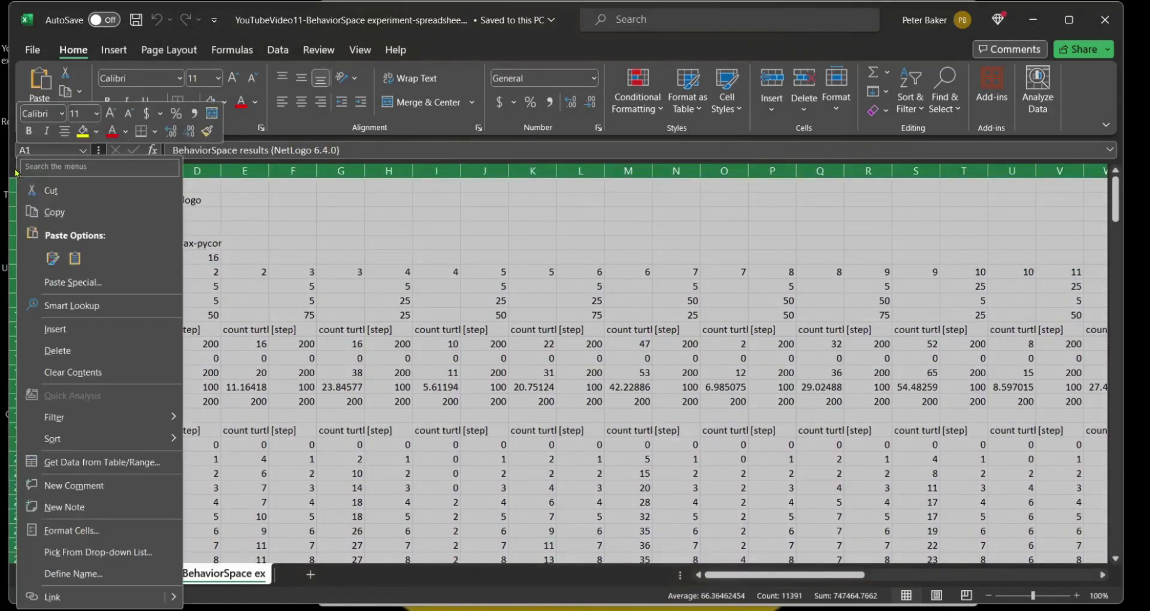
left_click(108, 530)
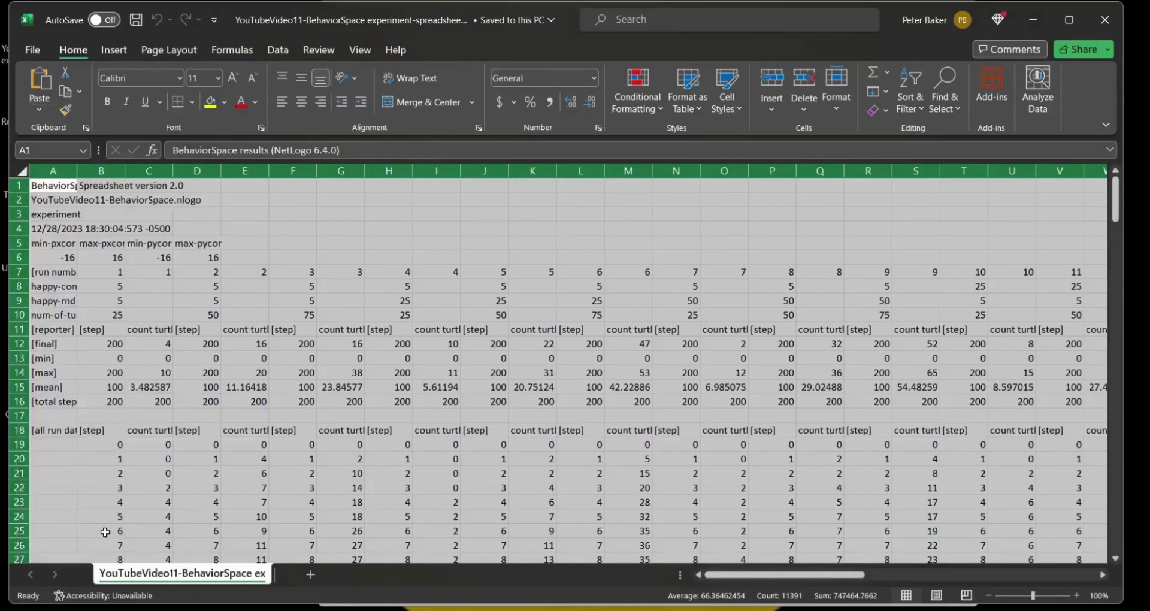
left_click(89, 268)
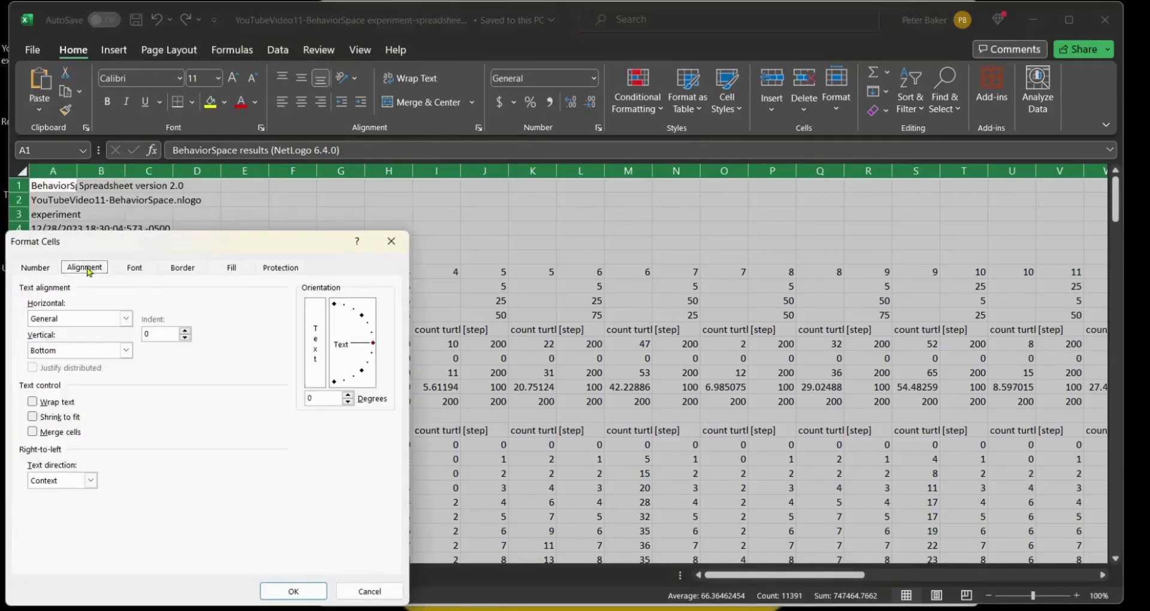
left_click(50, 405)
left_click(290, 584)
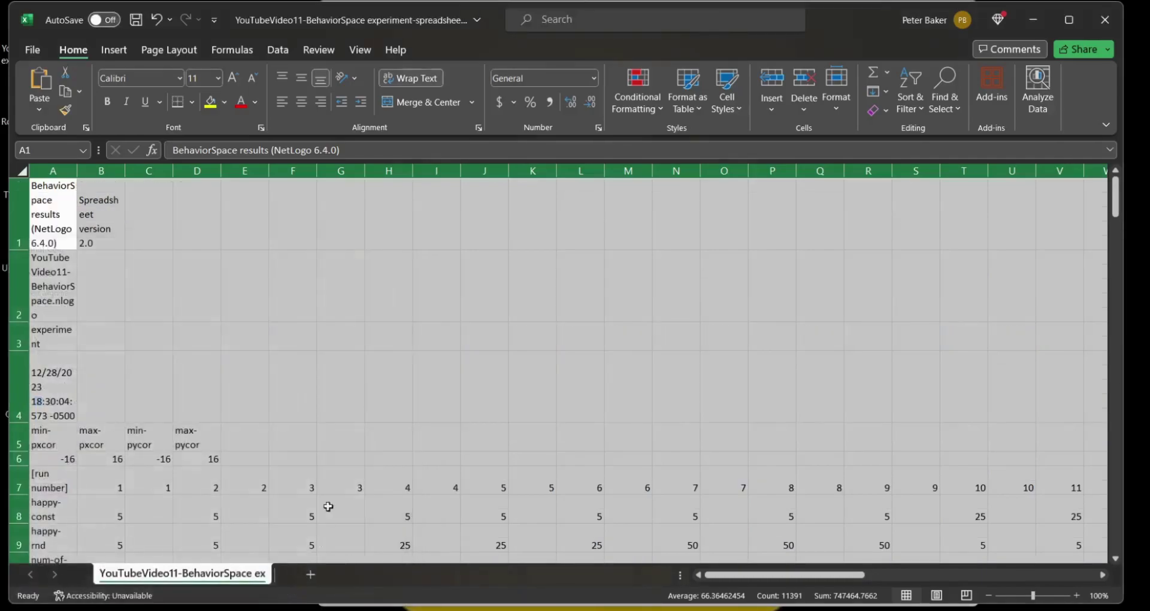
Review run 1's run number, happy-const, happy-rnd and num-of-turtles values and the happiness reporter heading
scroll(295, 308, "down", 1)
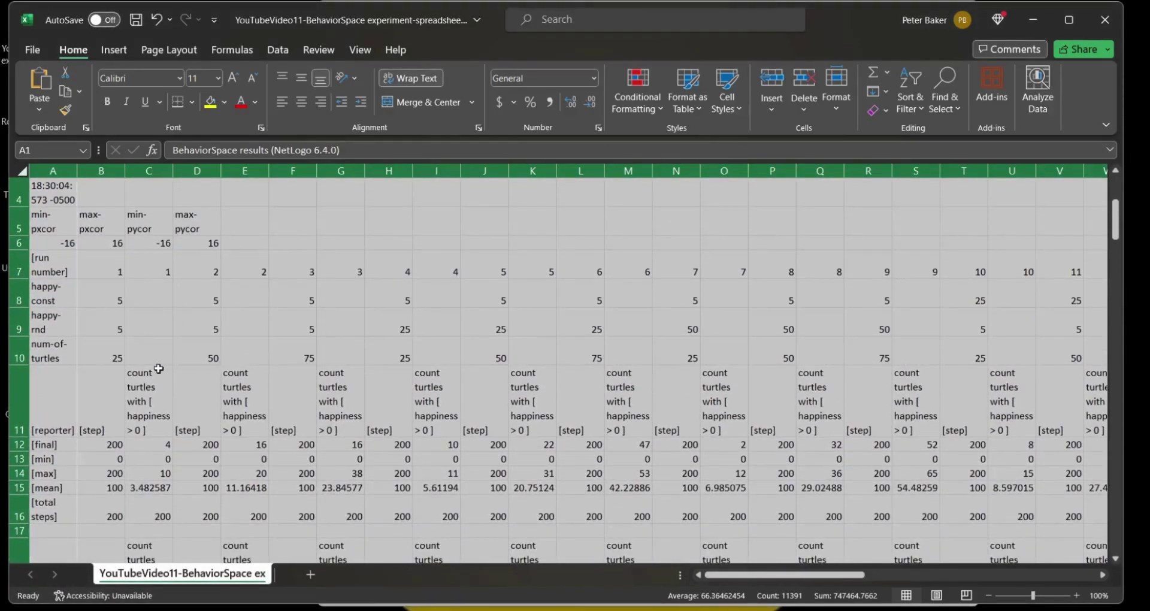
left_click(53, 275)
left_click_drag(96, 273, 438, 269)
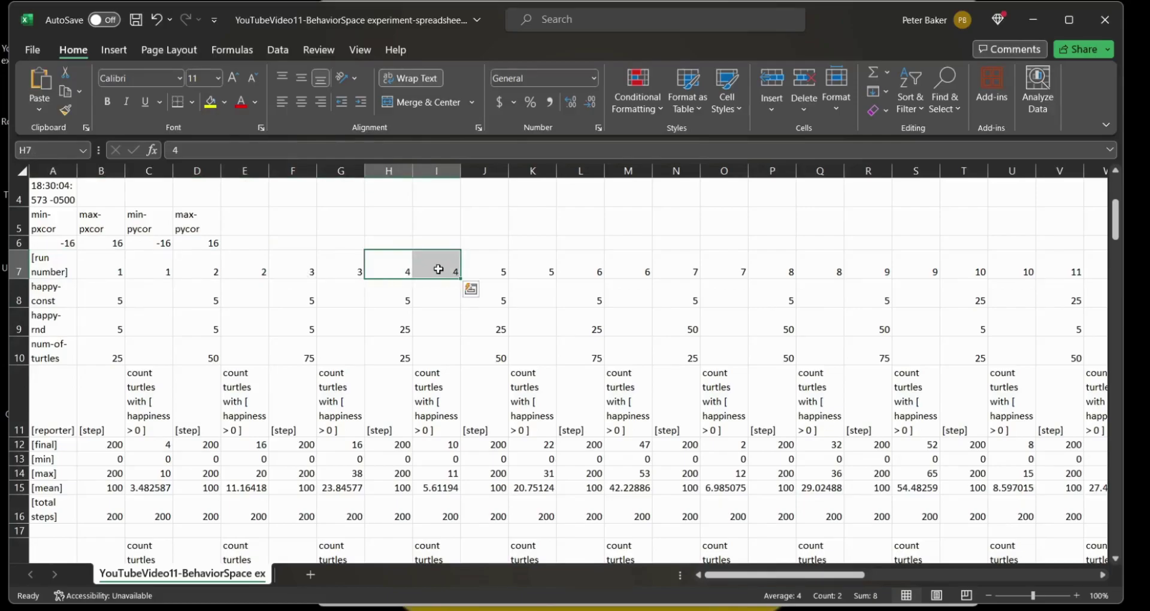
left_click(103, 275)
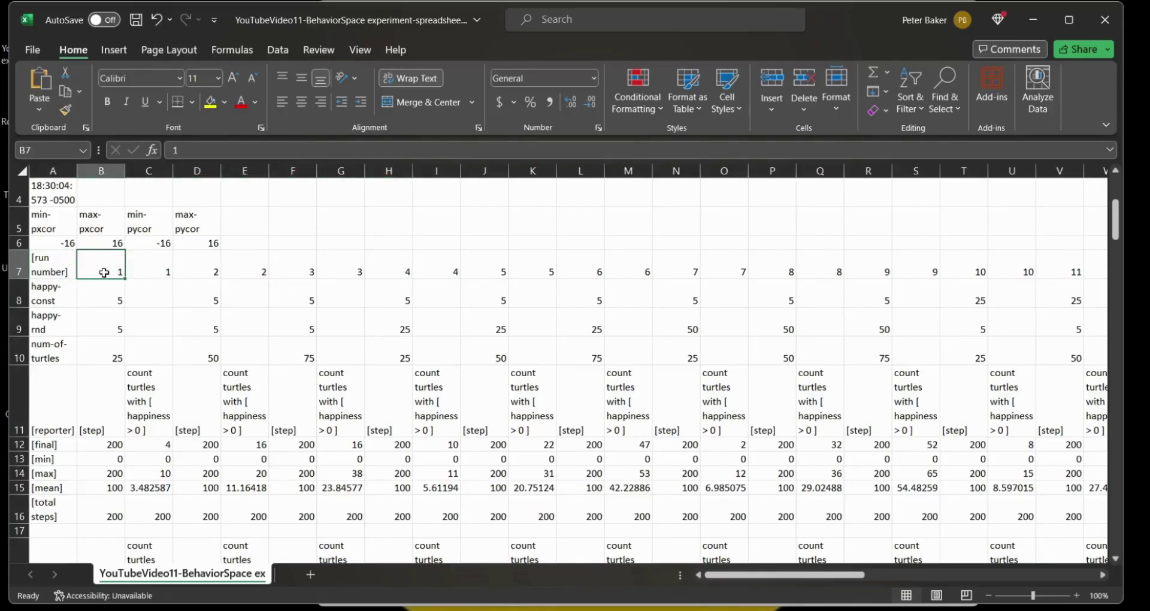
left_click(103, 298)
left_click(102, 329)
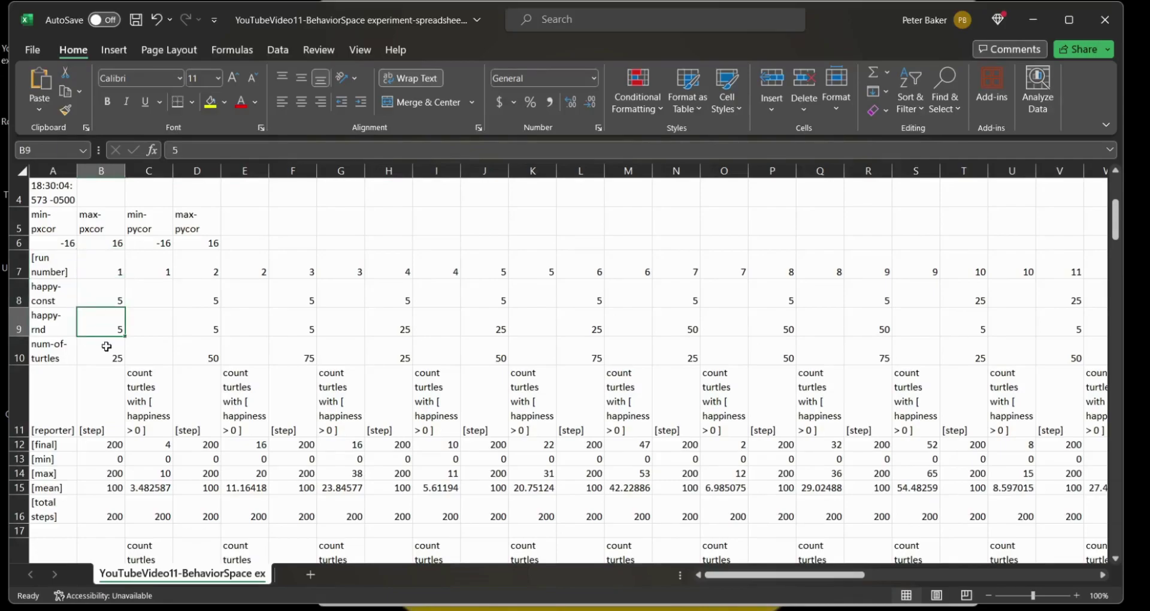
left_click(105, 350)
scroll(150, 351, "down", 1)
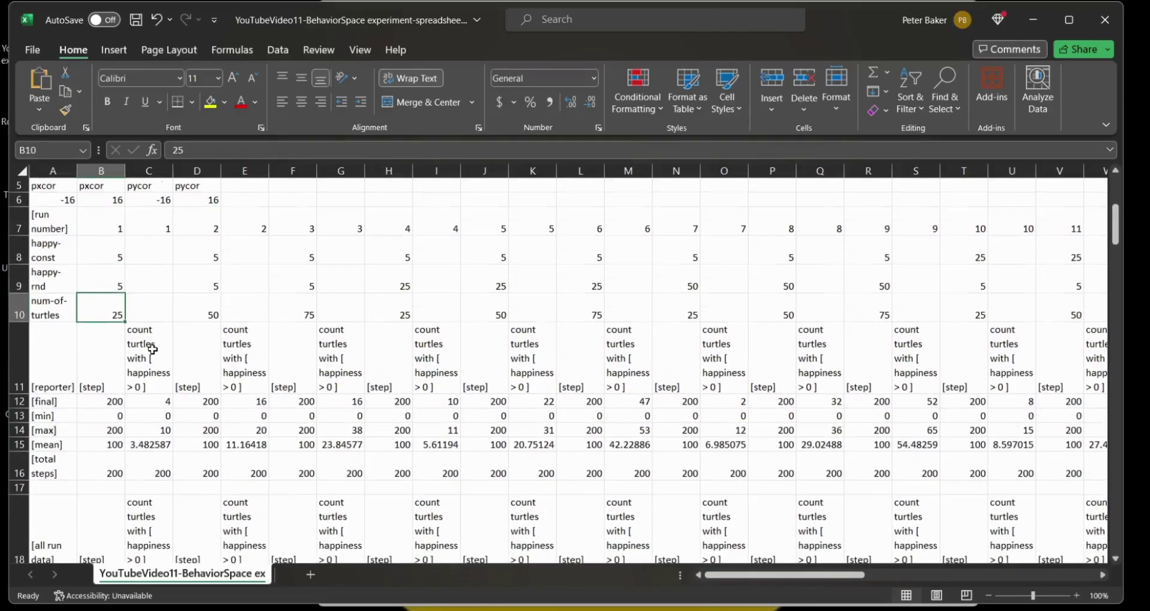
scroll(153, 349, "down", 1)
left_click(151, 320)
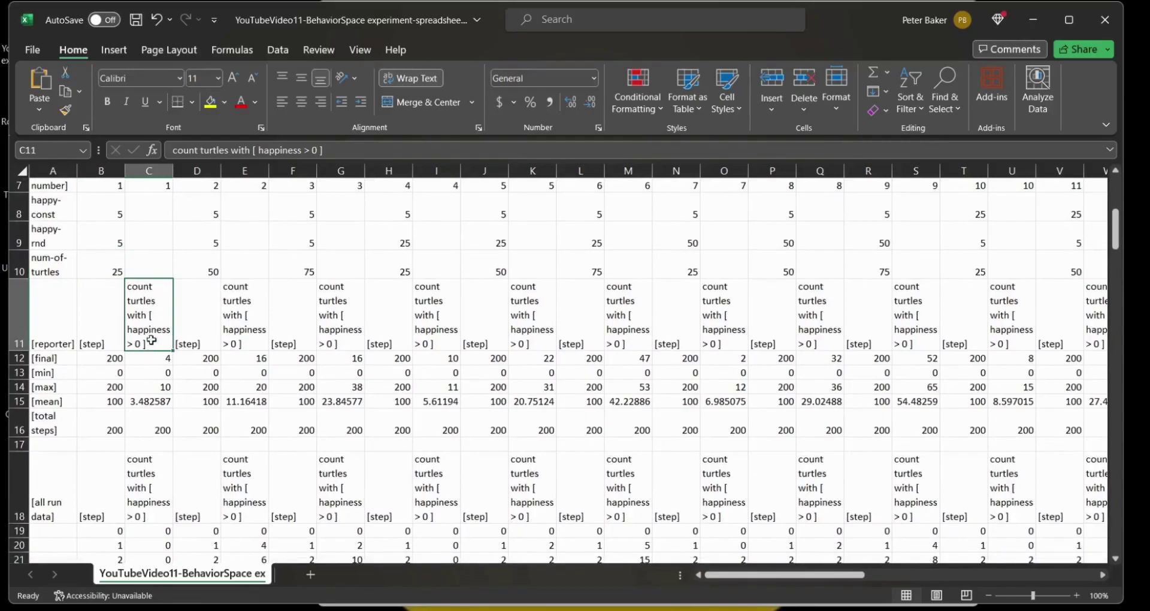
scroll(150, 324, "down", 1)
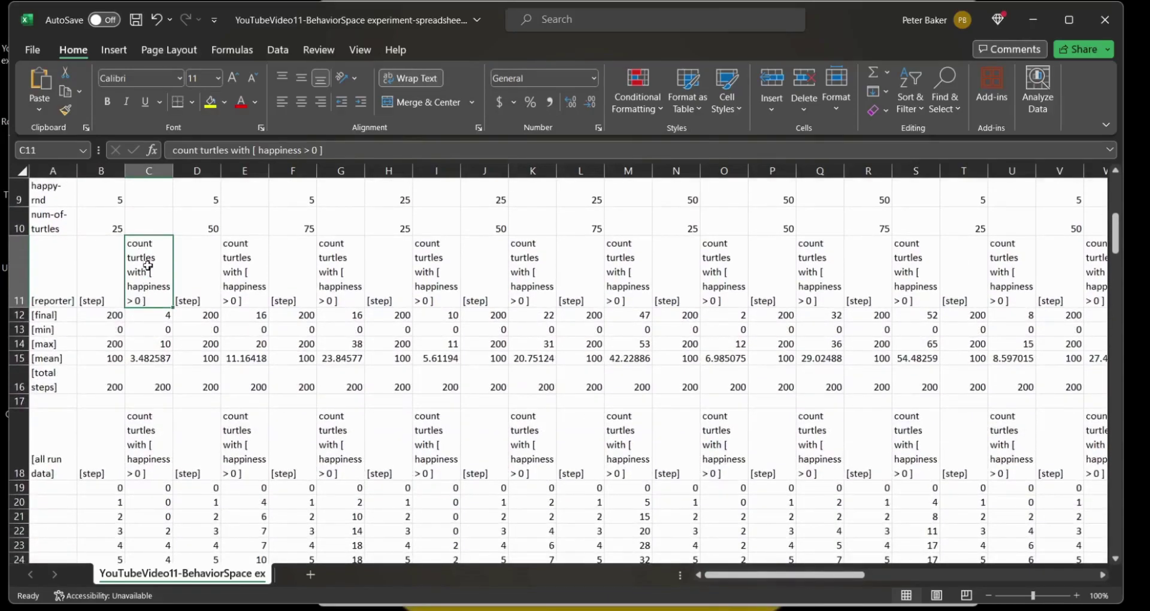
left_click(155, 316)
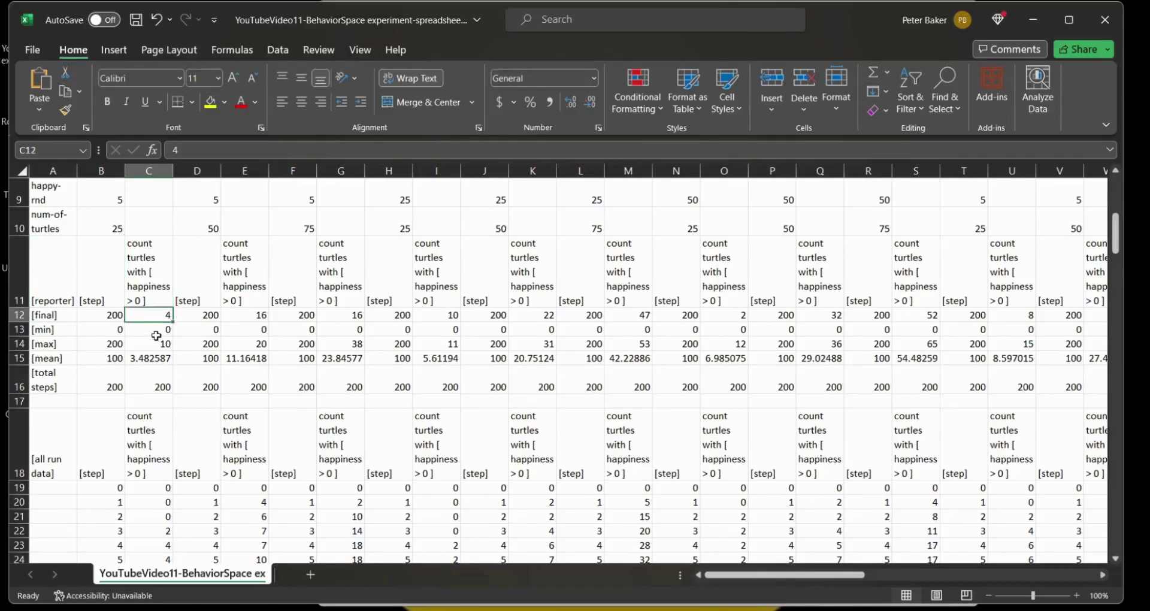
left_click(157, 331)
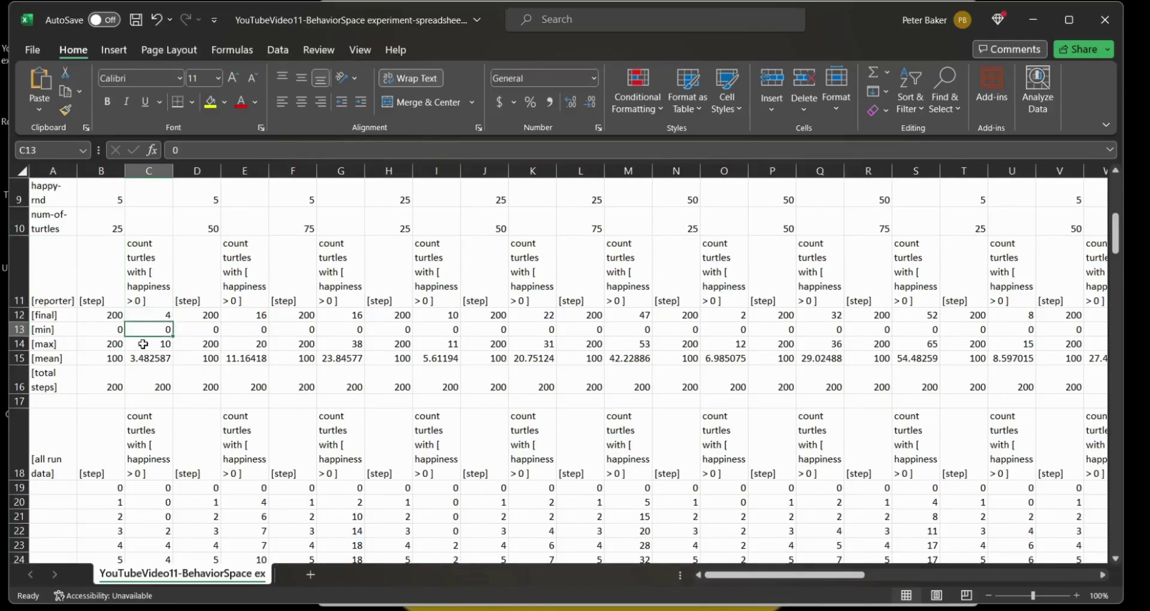
left_click(143, 345)
left_click(148, 360)
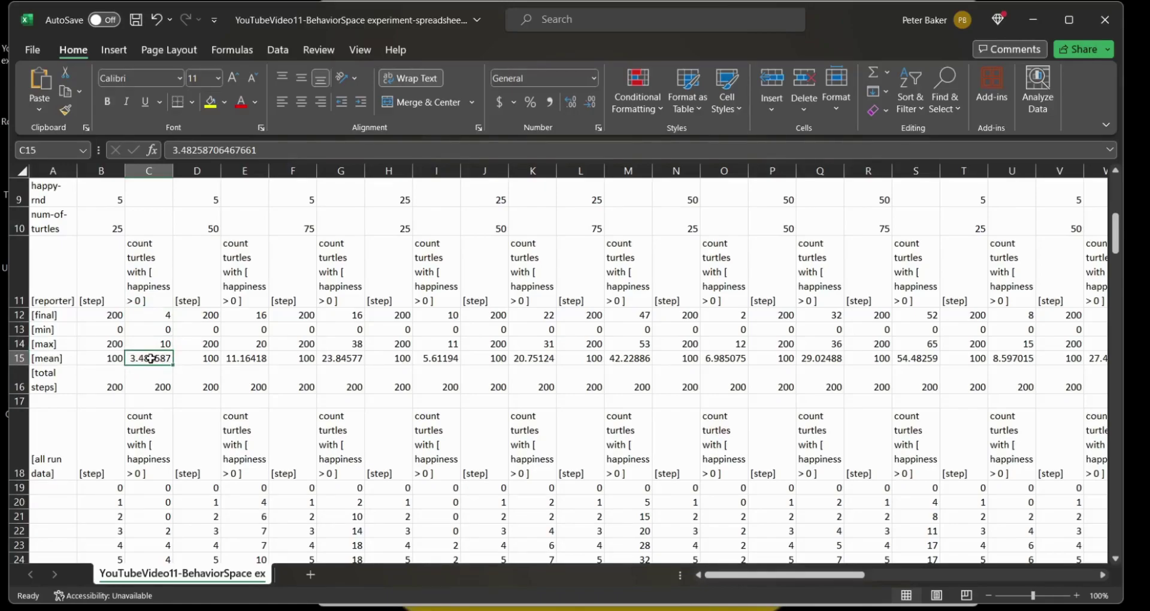
left_click(107, 315)
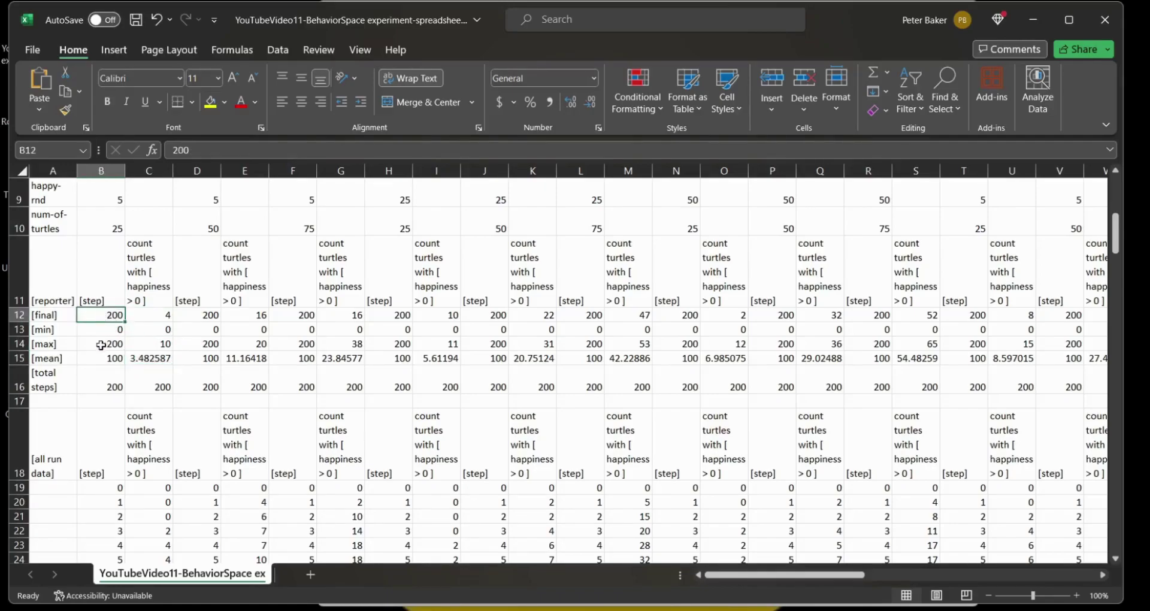
left_click(100, 346)
left_click(107, 319)
left_click(102, 345)
left_click(101, 362)
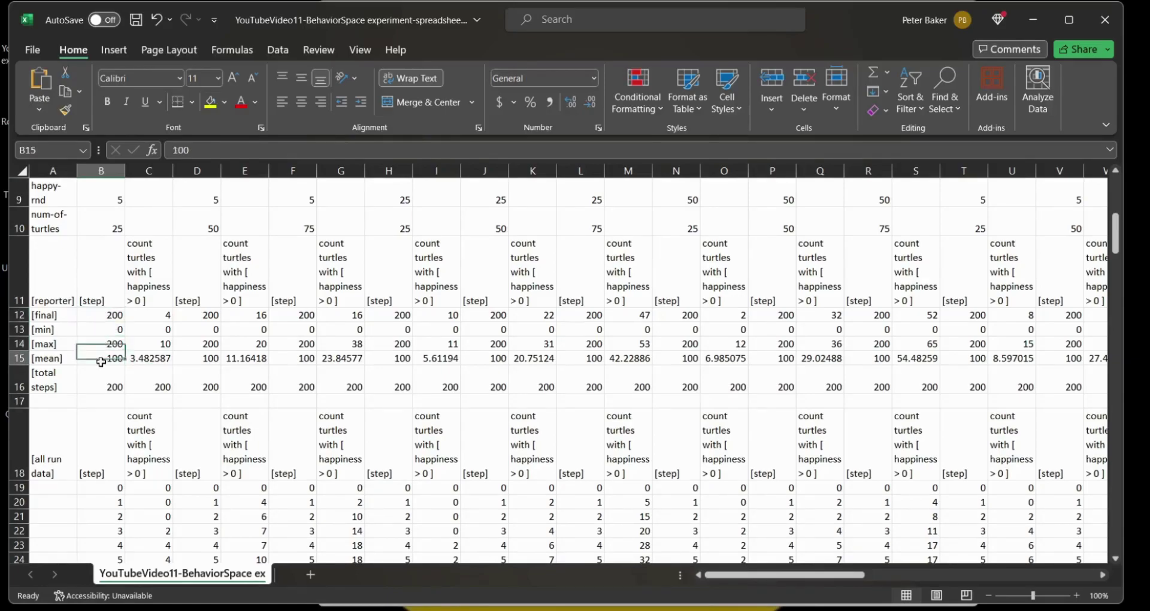
left_click(146, 360)
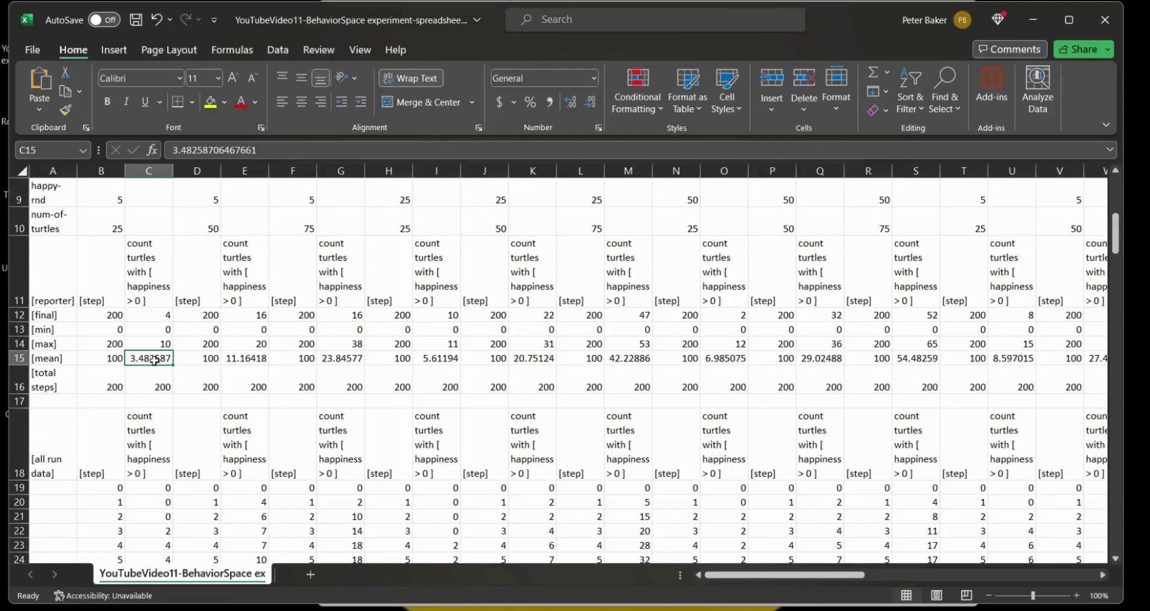
left_click(240, 361)
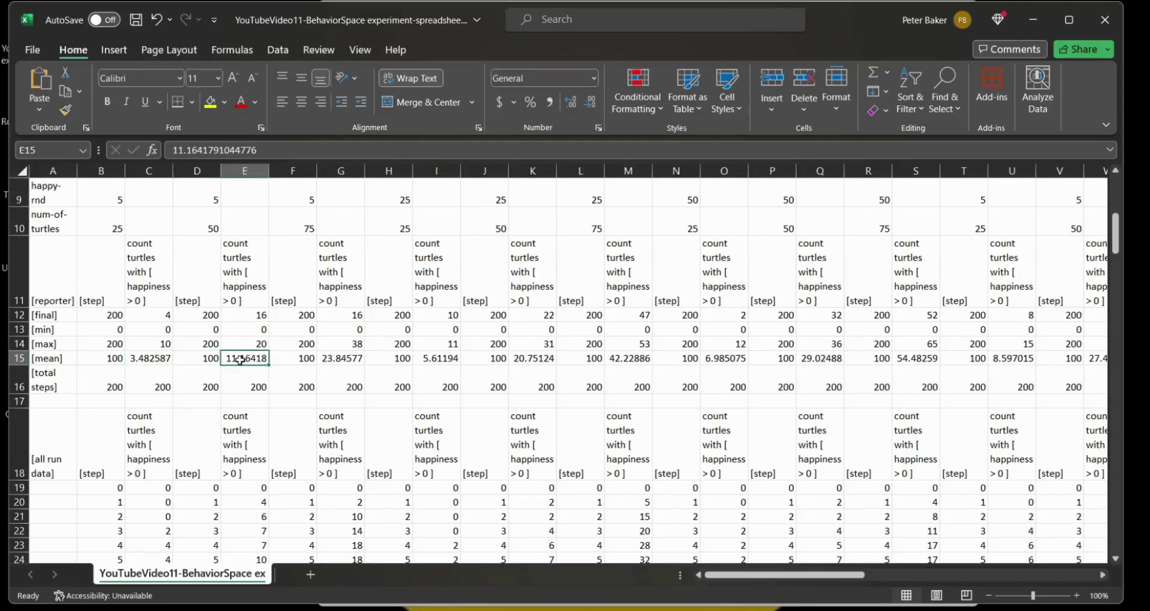
left_click(333, 359)
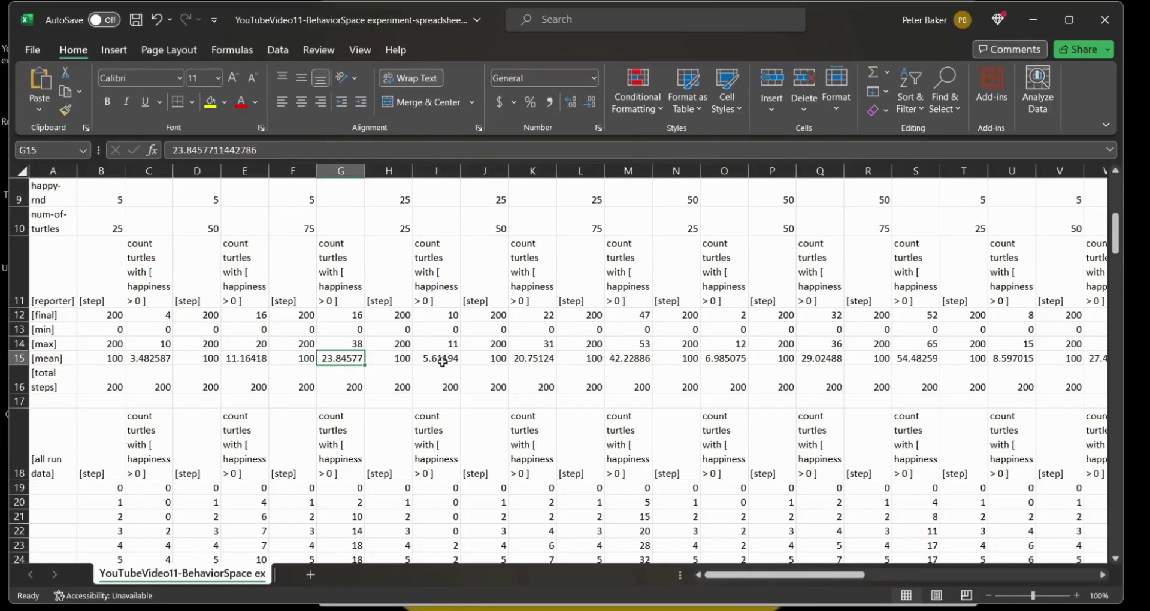
left_click(615, 363)
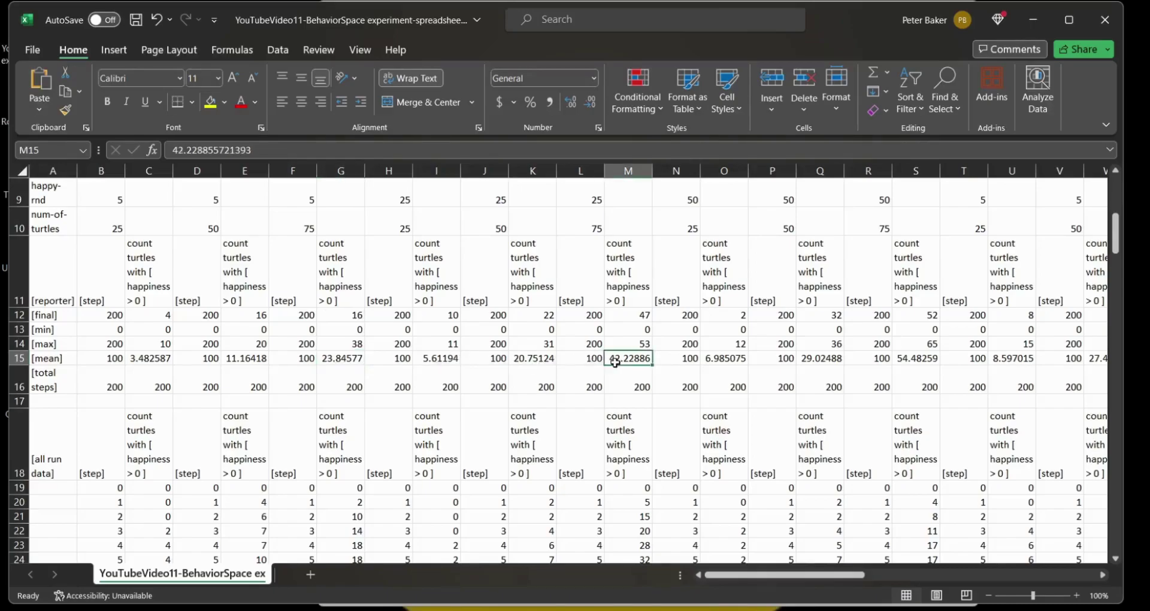
scroll(630, 371, "up", 2)
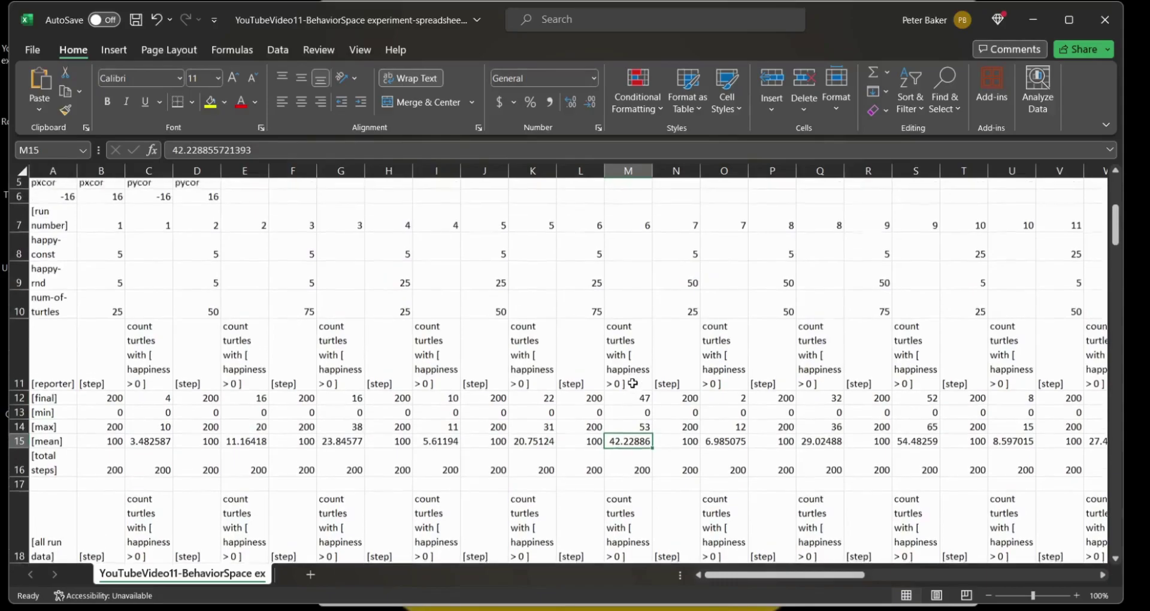
left_click(588, 255)
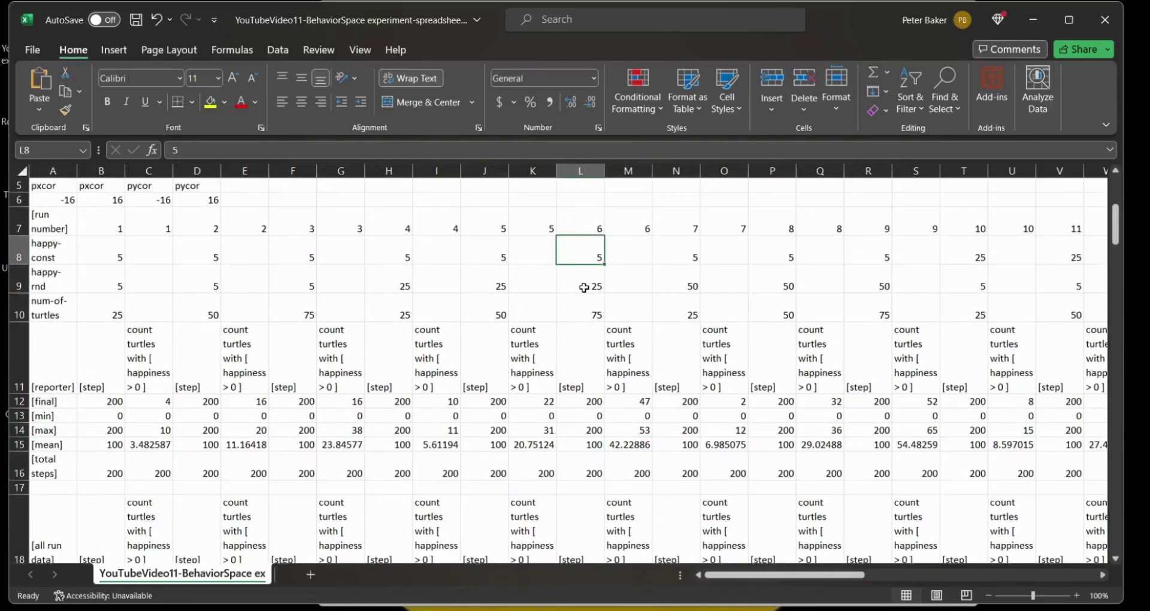
left_click(584, 289)
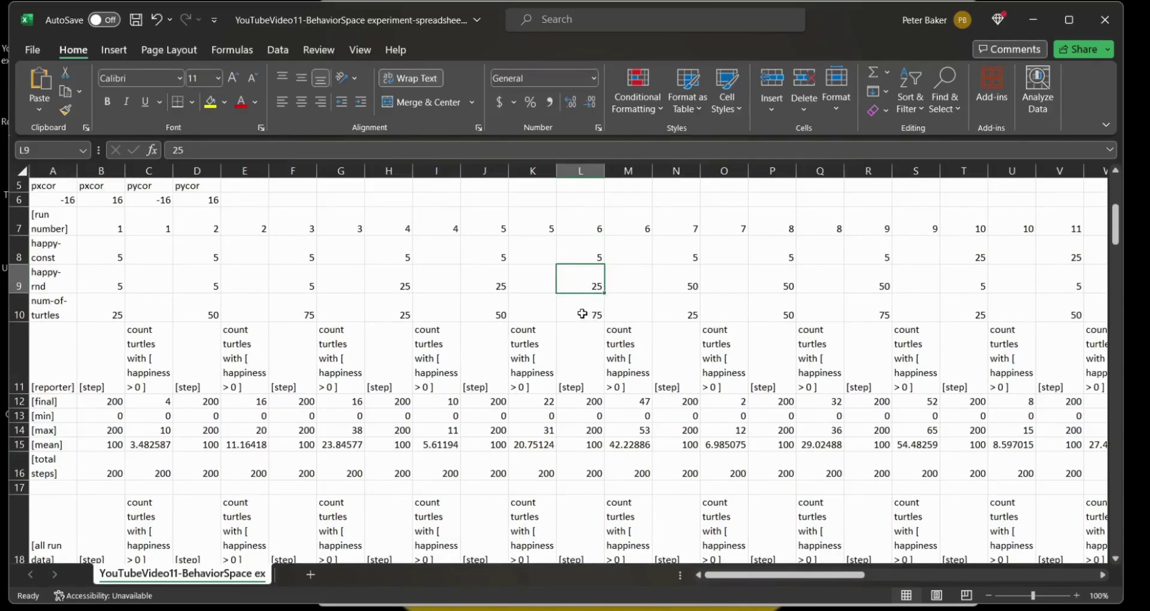
left_click(583, 311)
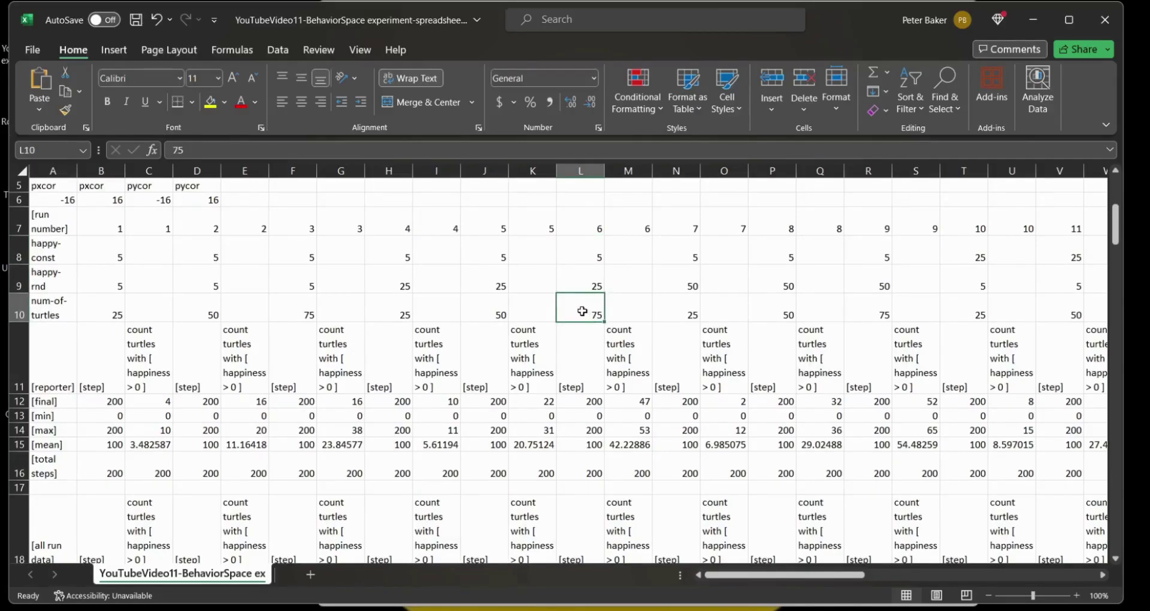
scroll(582, 315, "down", 3)
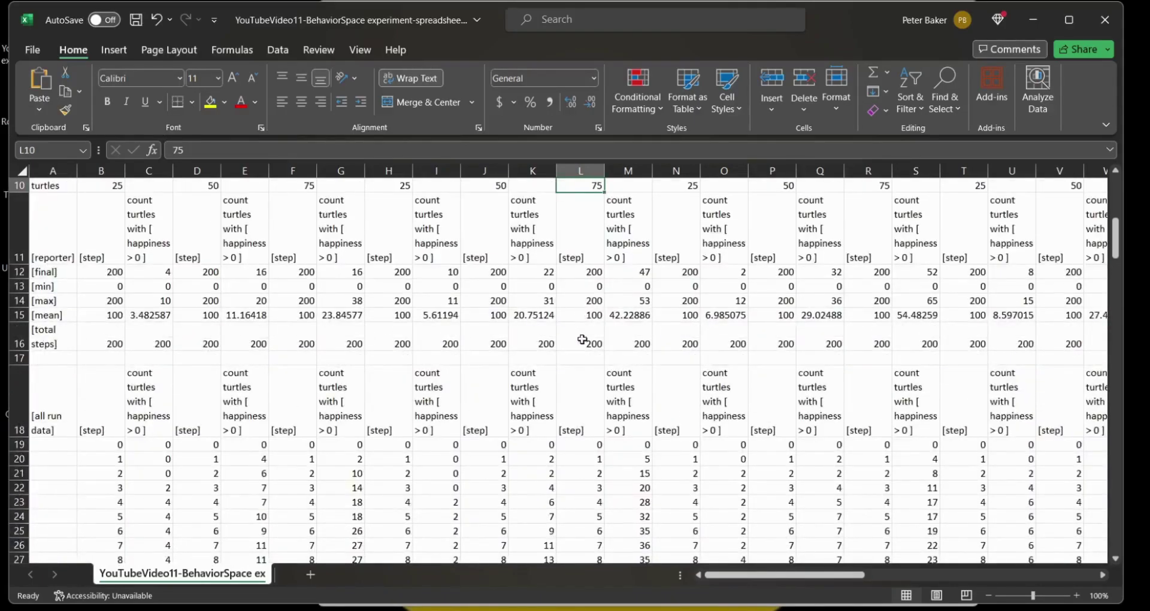
scroll(584, 349, "up", 1)
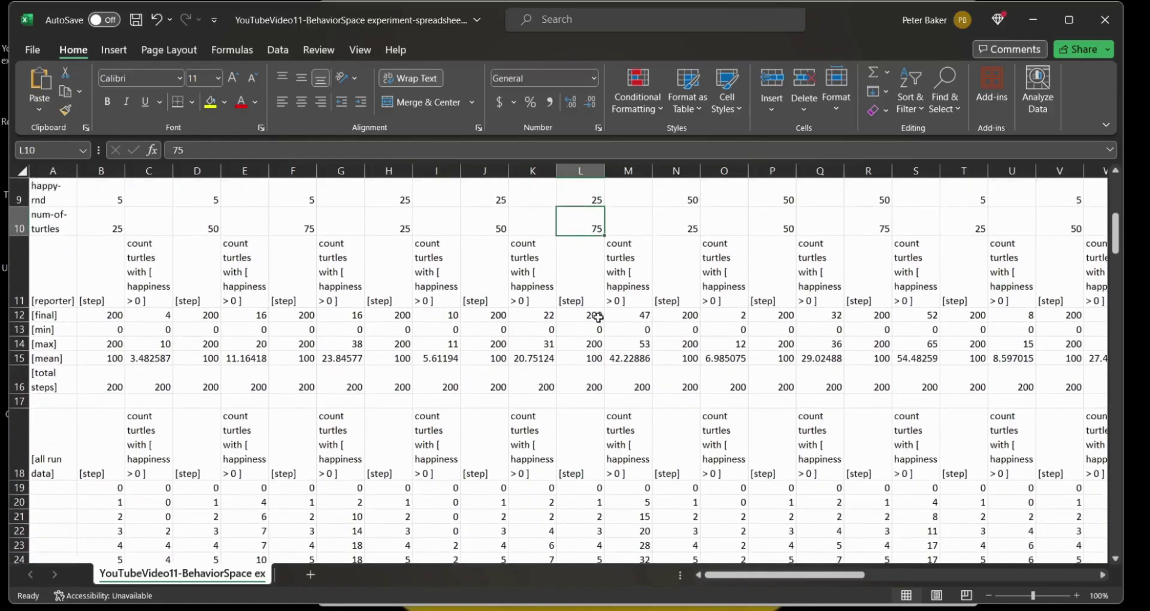
left_click(624, 359)
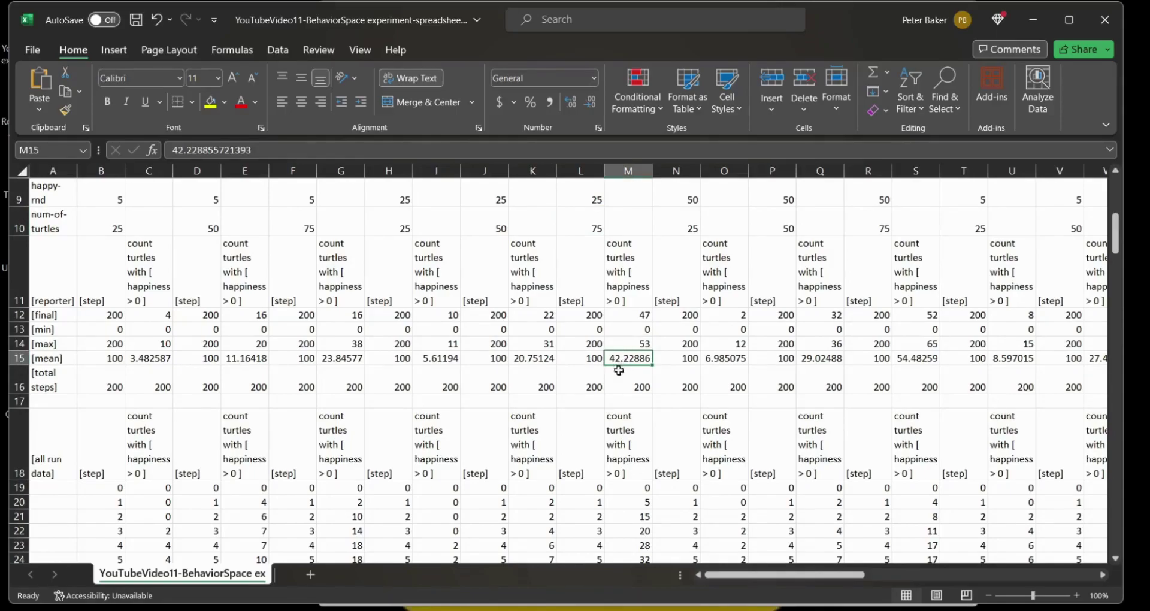
left_click(712, 361)
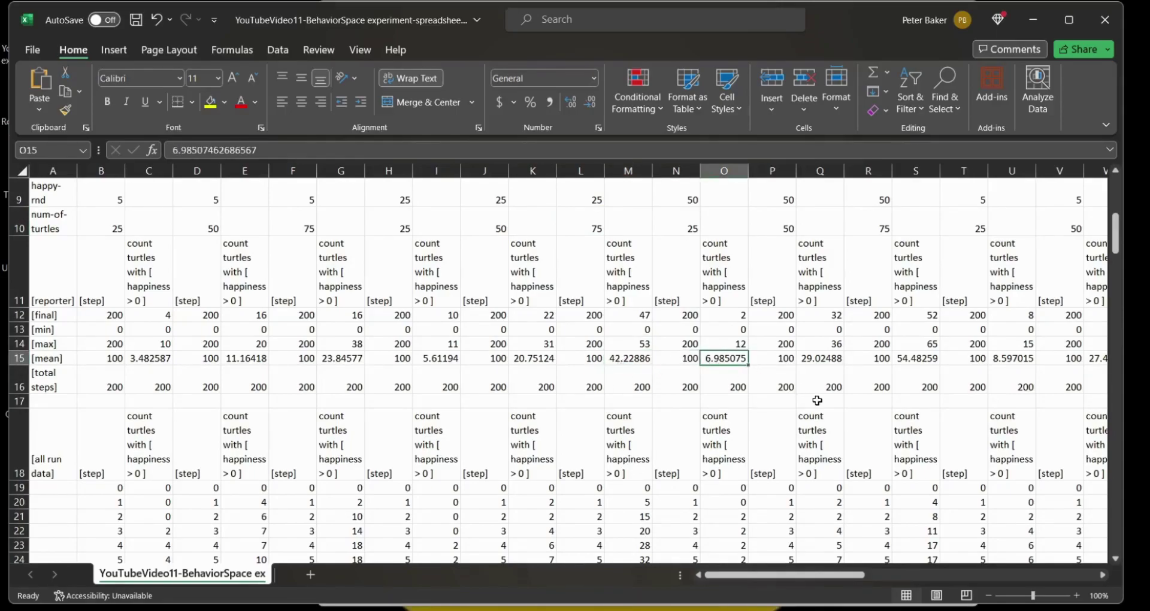
key("Right")
key("Right")
key("Right")
key("Right")
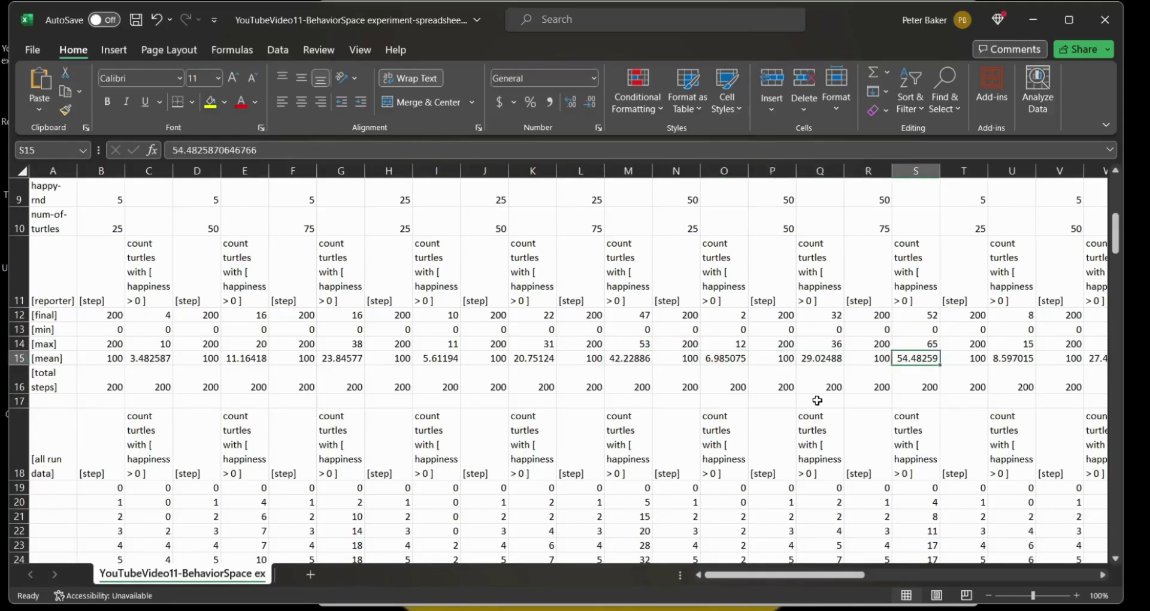
scroll(935, 354, "up", 2)
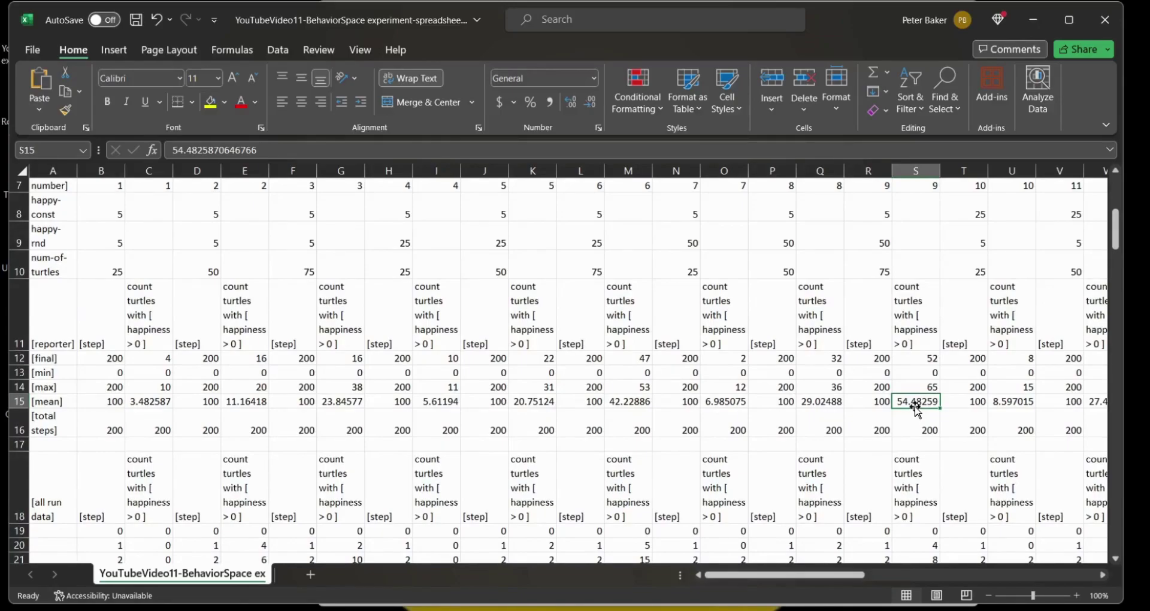
scroll(917, 411, "up", 1)
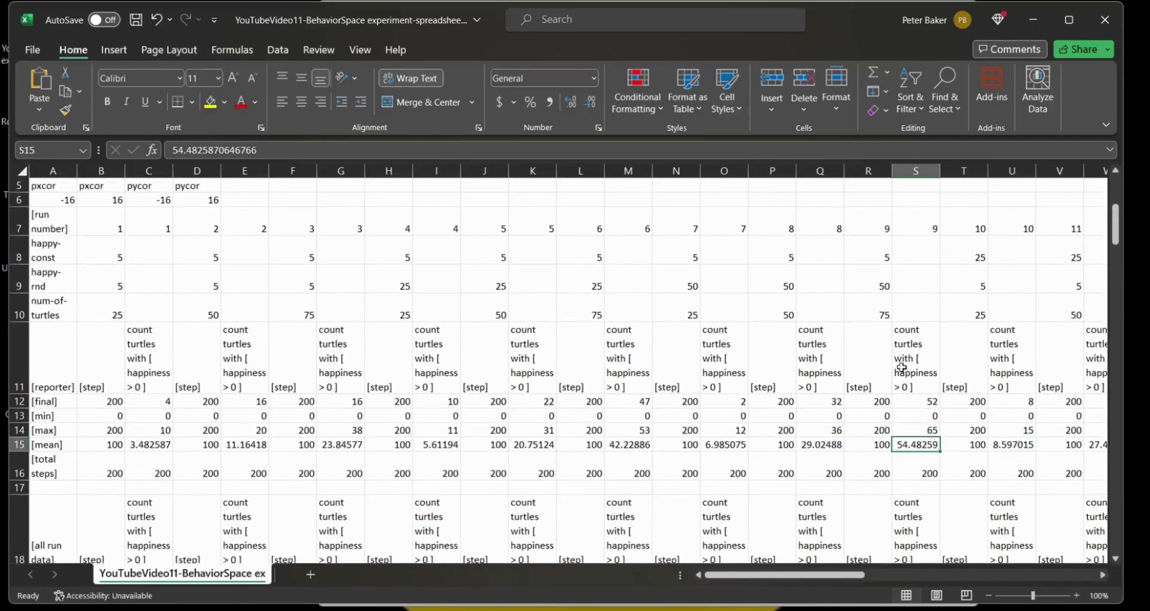
left_click(873, 316)
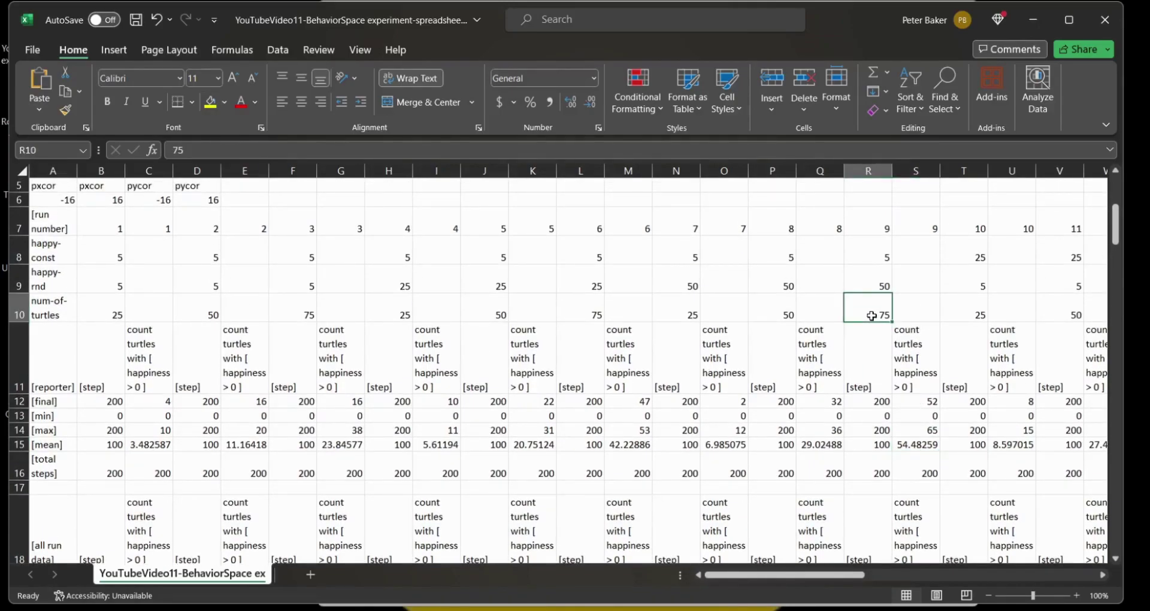
scroll(872, 326, "down", 2)
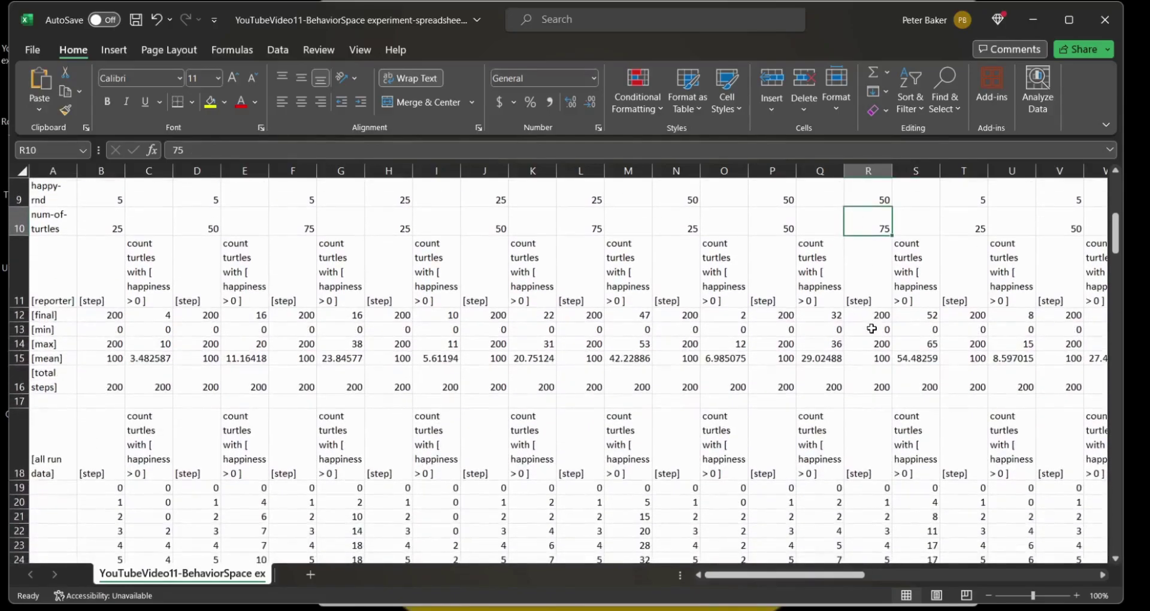
scroll(872, 329, "down", 1)
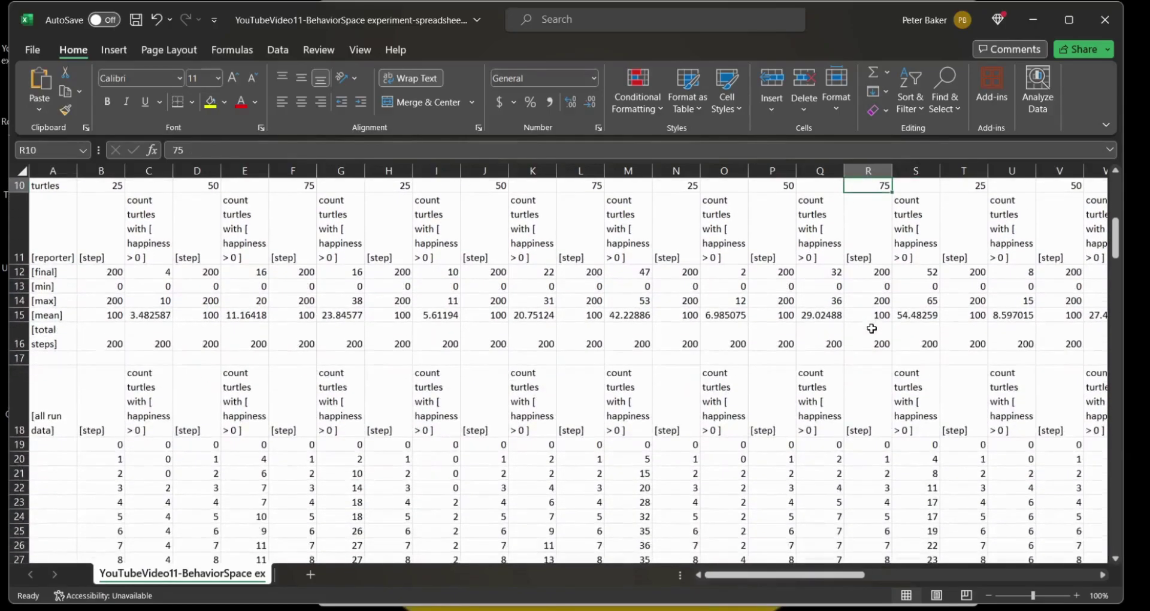
left_click(928, 317)
key("Right")
key("Right")
key("Right")
key("Right")
key("Right")
key("Right")
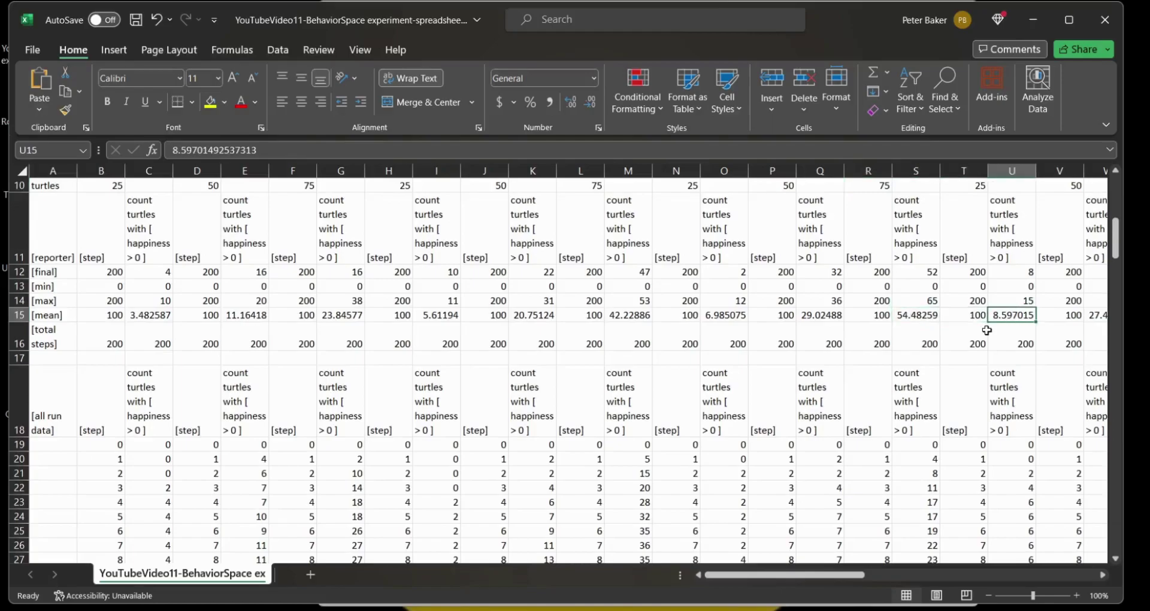
key("Left")
key("Left")
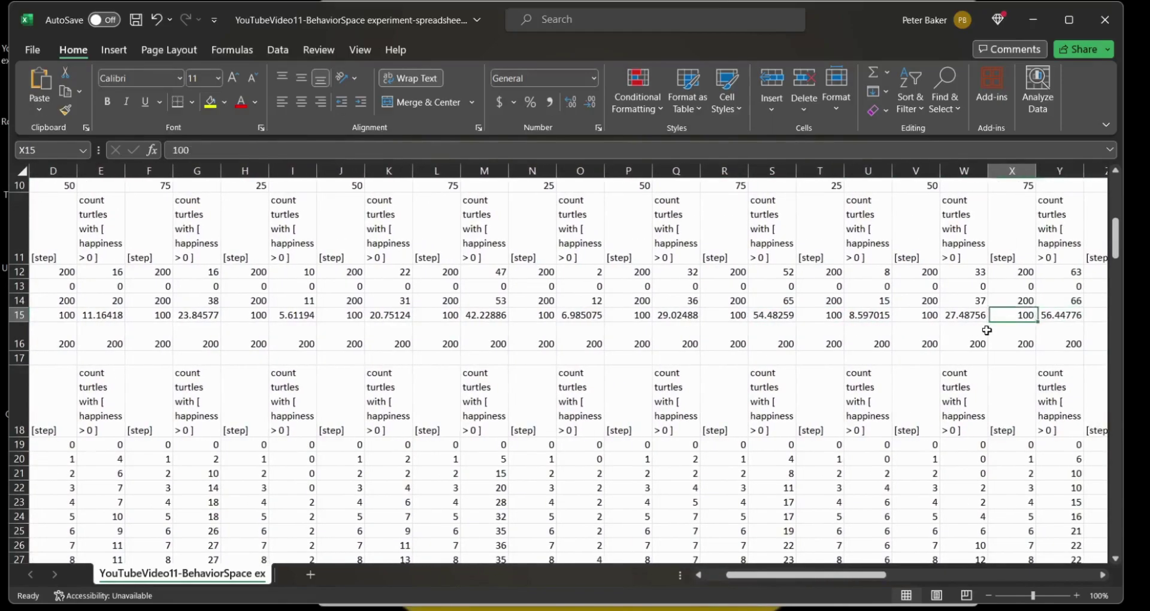
scroll(906, 331, "up", 1)
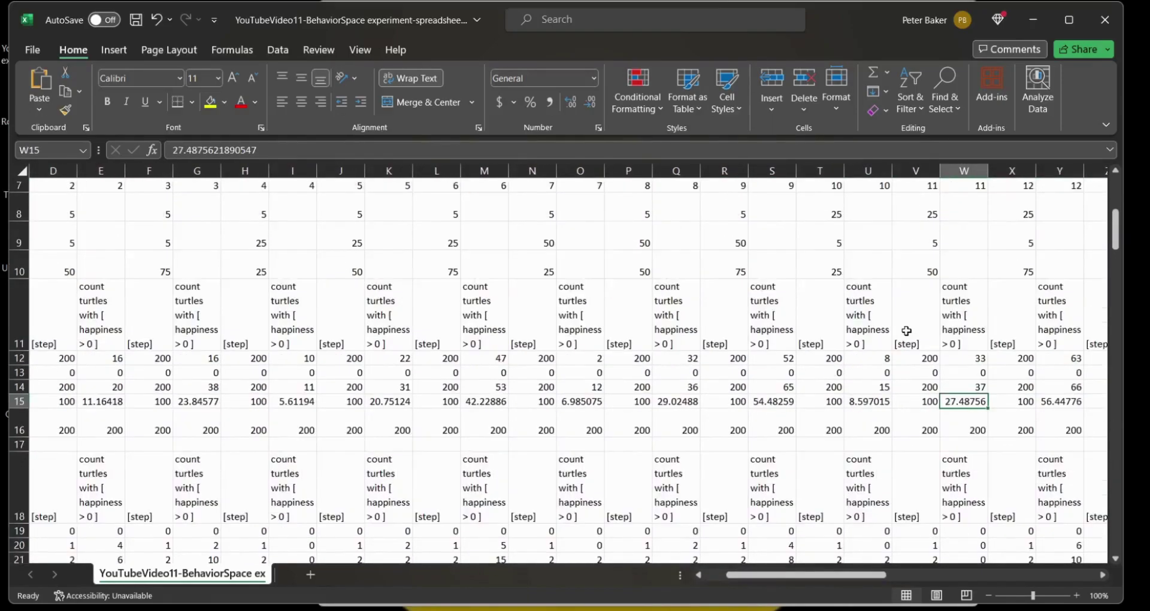
scroll(937, 235, "up", 1)
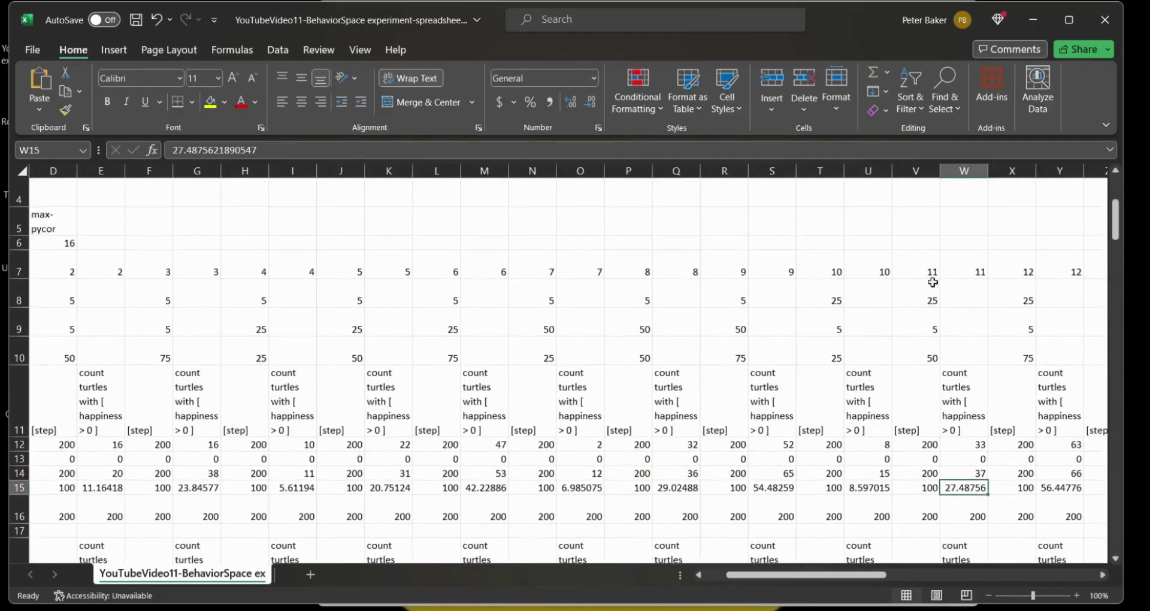
left_click_drag(863, 575, 841, 575)
scroll(534, 382, "down", 5)
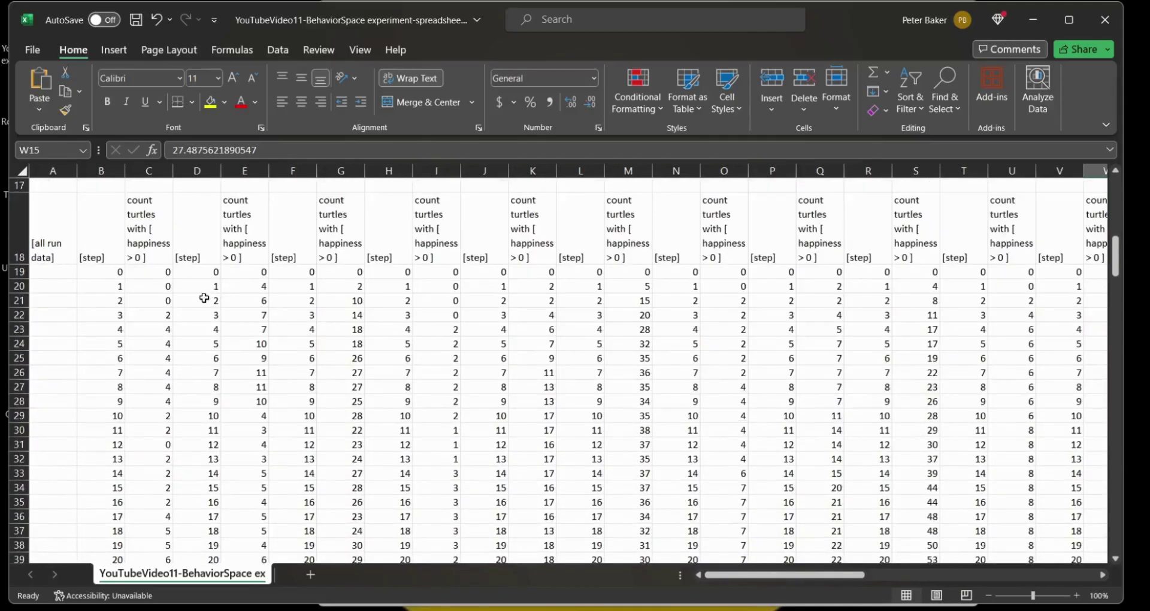
scroll(204, 298, "up", 3)
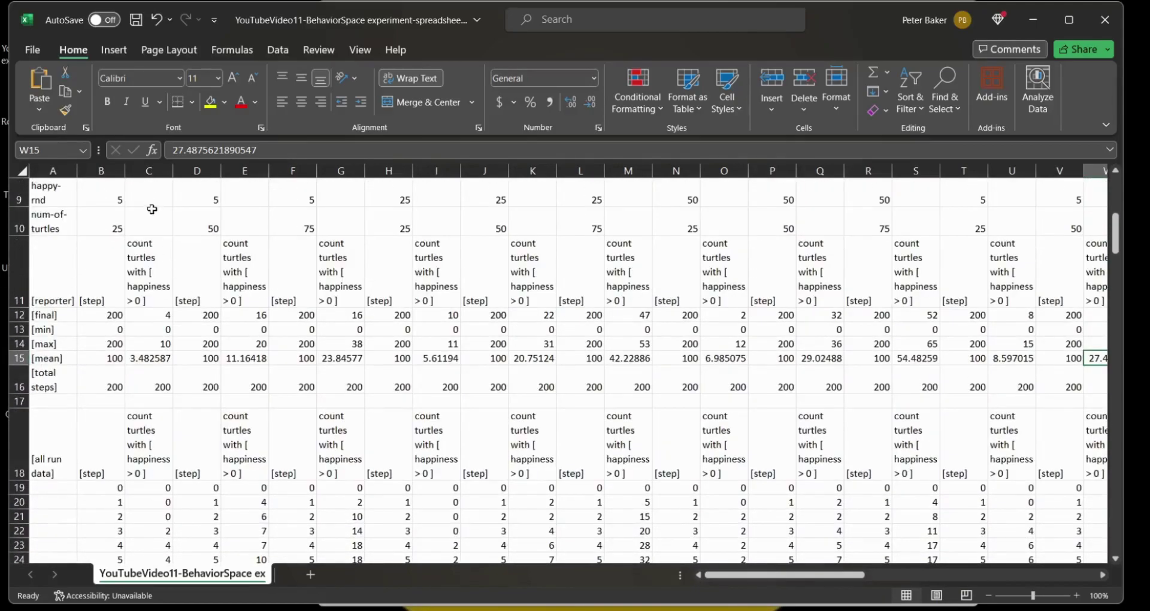
scroll(152, 209, "up", 2)
left_click(157, 196)
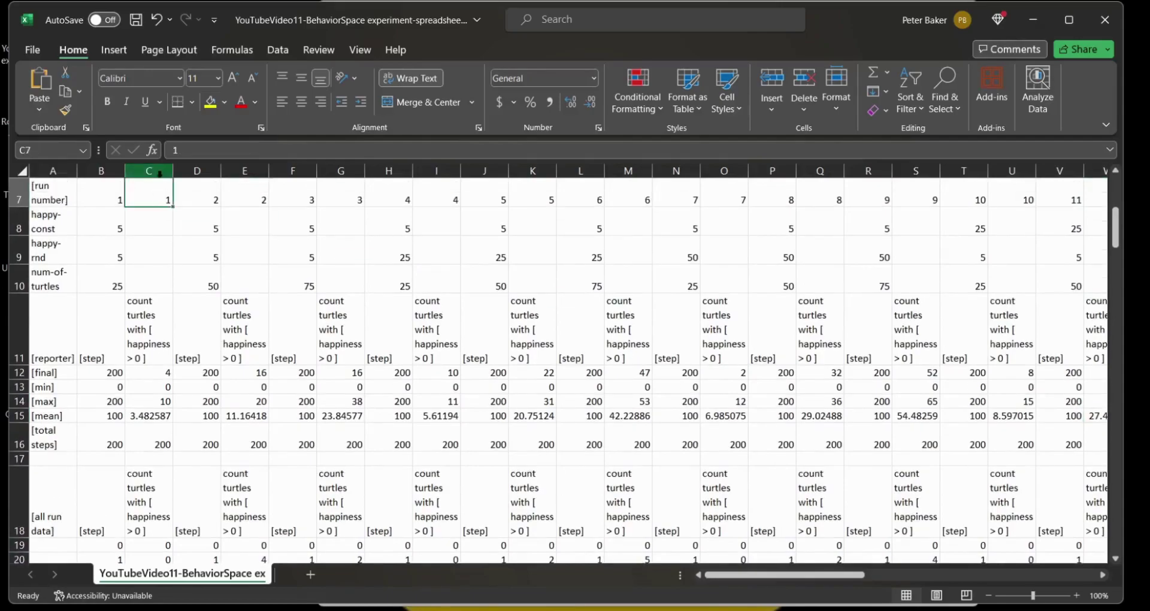
left_click(160, 173)
scroll(167, 304, "down", 4)
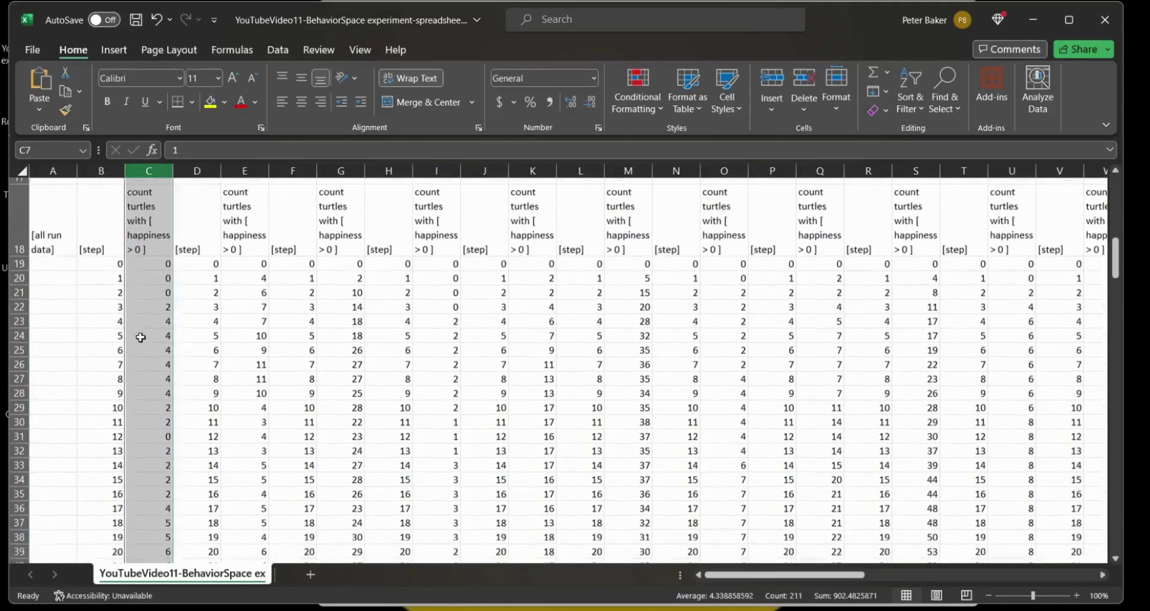
scroll(148, 396, "down", 2)
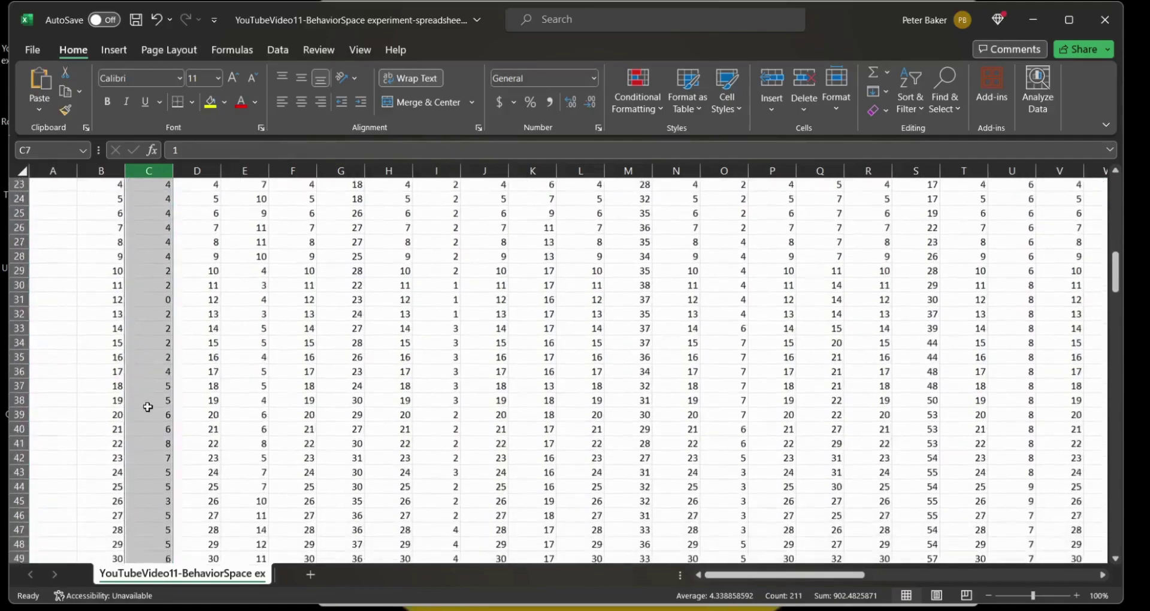
scroll(150, 405, "up", 3)
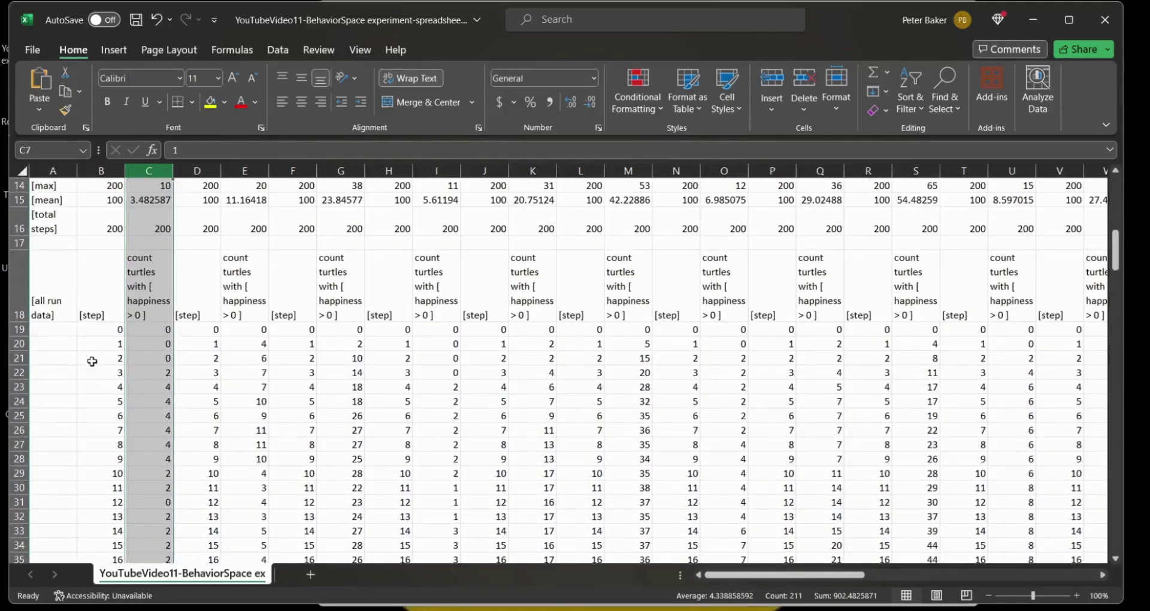
scroll(91, 423, "down", 2)
scroll(96, 425, "up", 1)
scroll(96, 425, "up", 1)
left_click(202, 253)
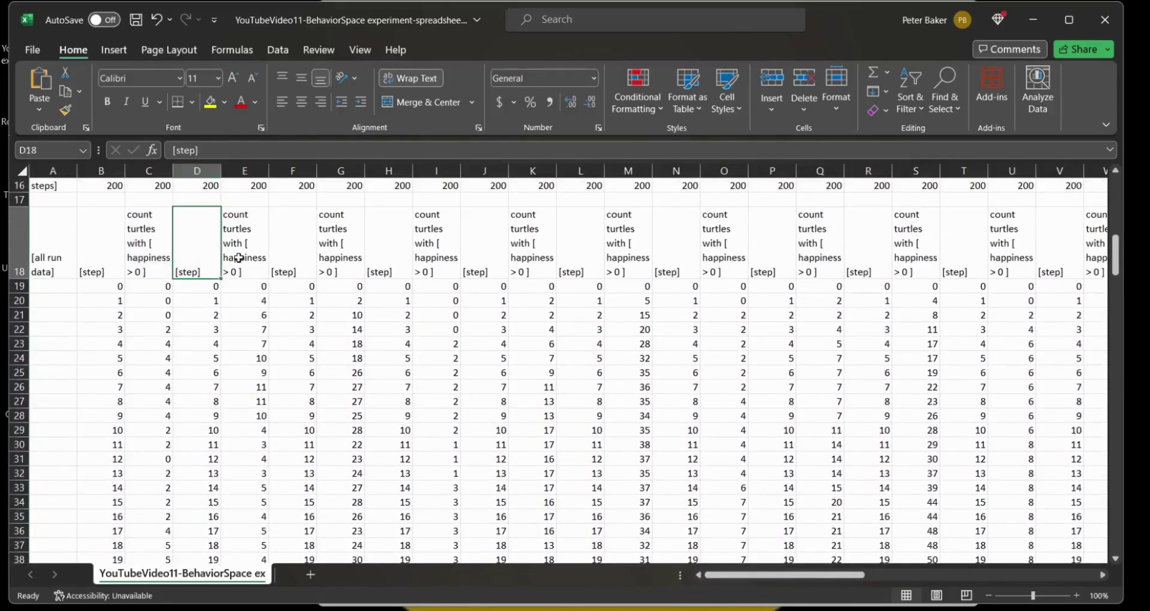
left_click(239, 258)
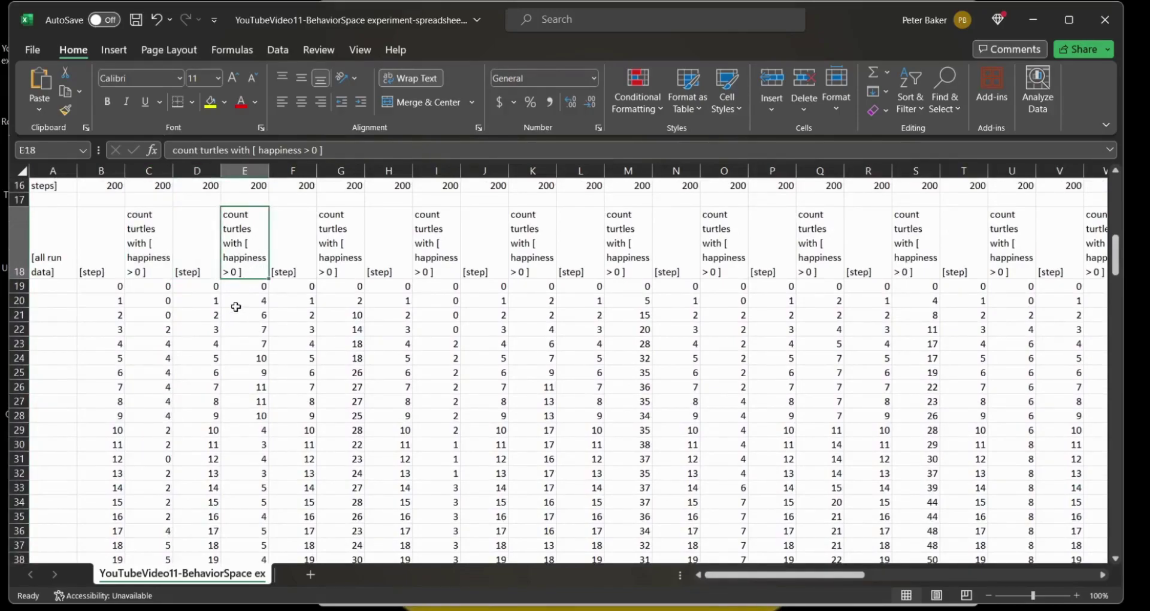
scroll(236, 306, "up", 2)
scroll(230, 307, "up", 1)
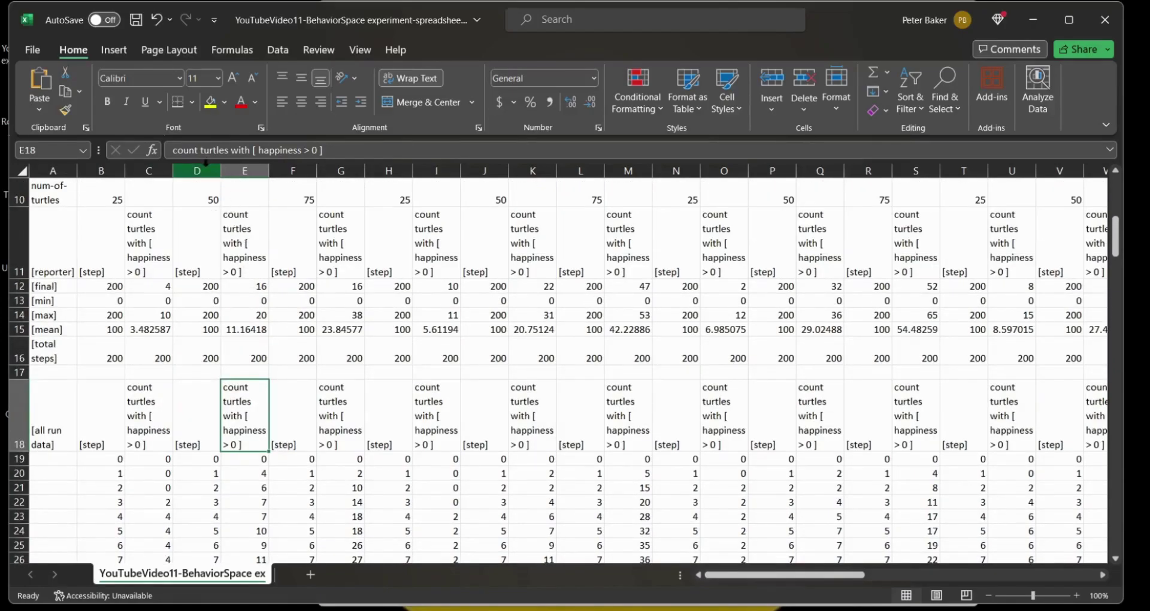
scroll(260, 347, "down", 3)
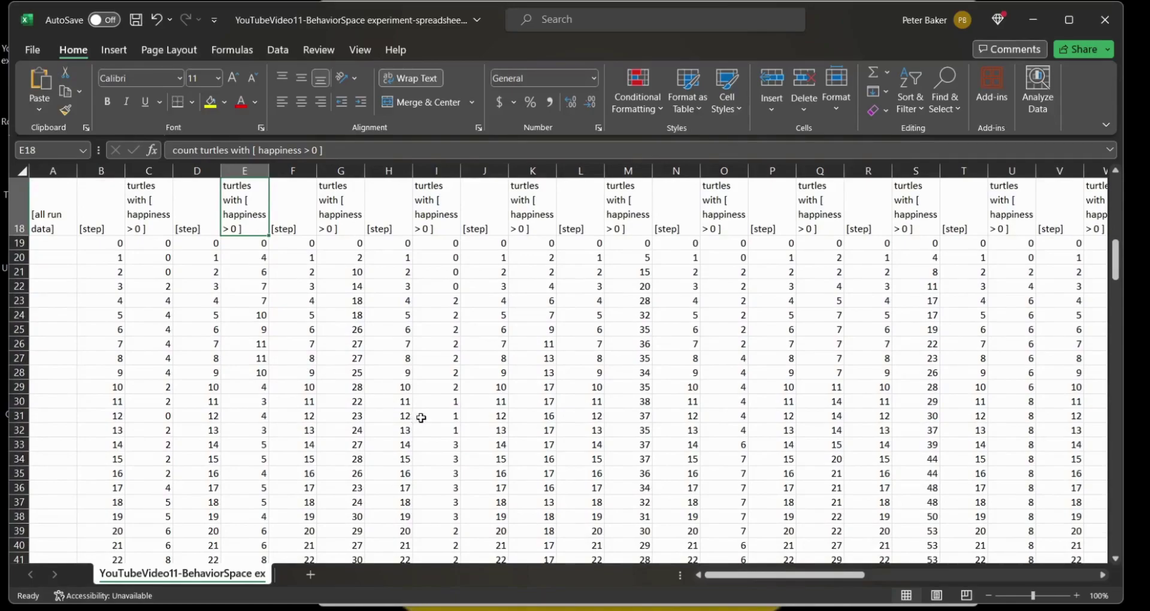
scroll(419, 417, "up", 5)
scroll(403, 415, "up", 2)
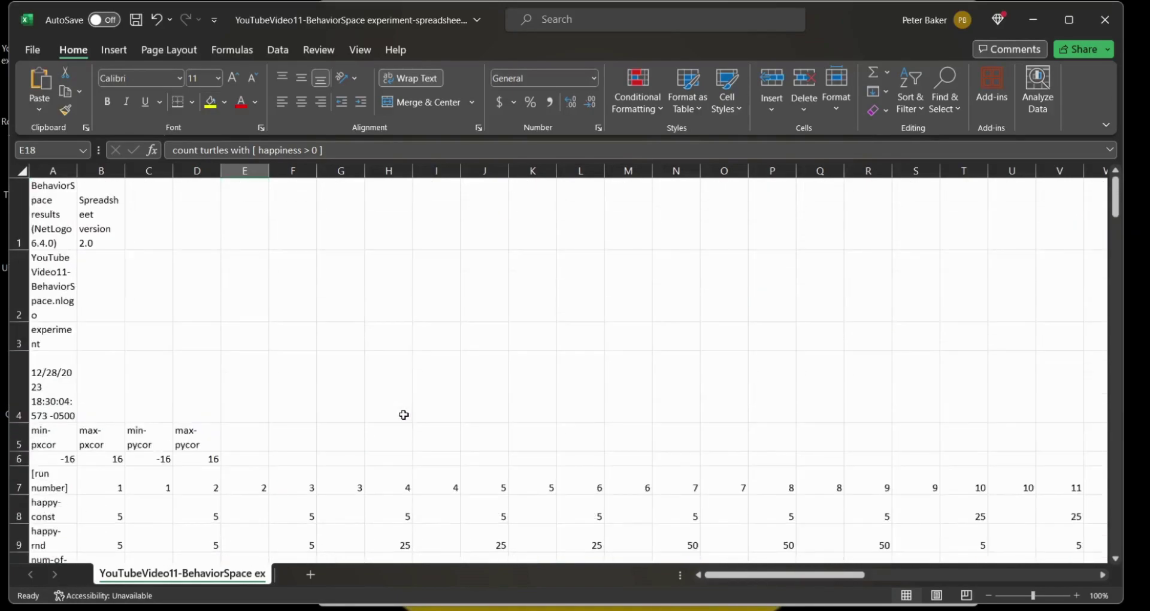